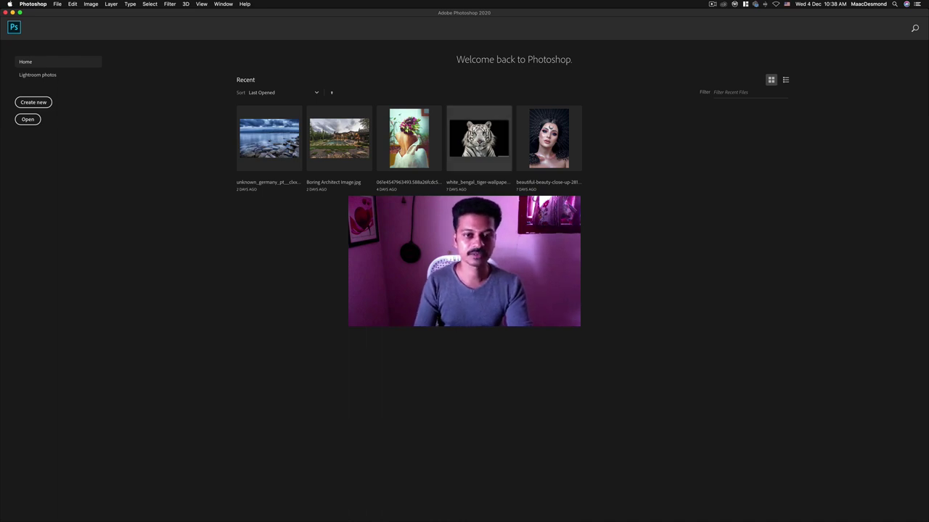
Step: Open the white Bengal tiger image and zoom in on the tiger
left_click(478, 138)
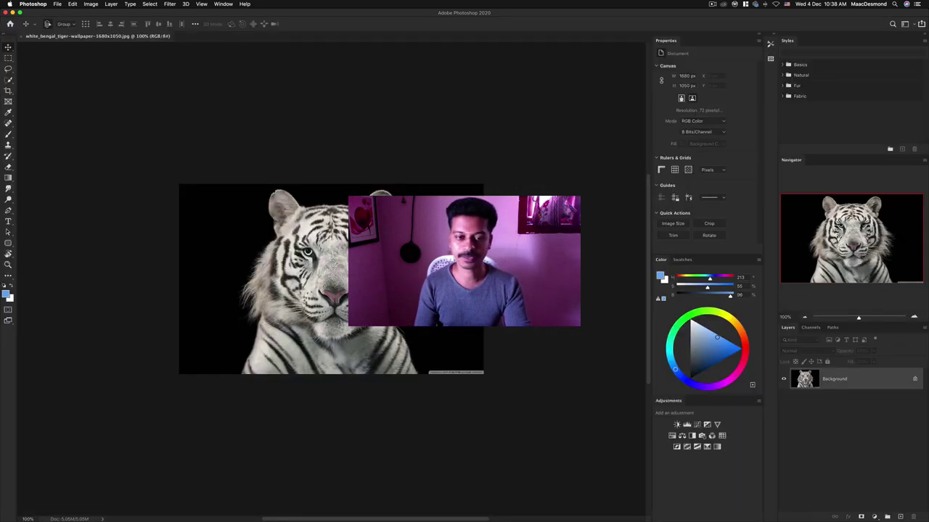
key("z")
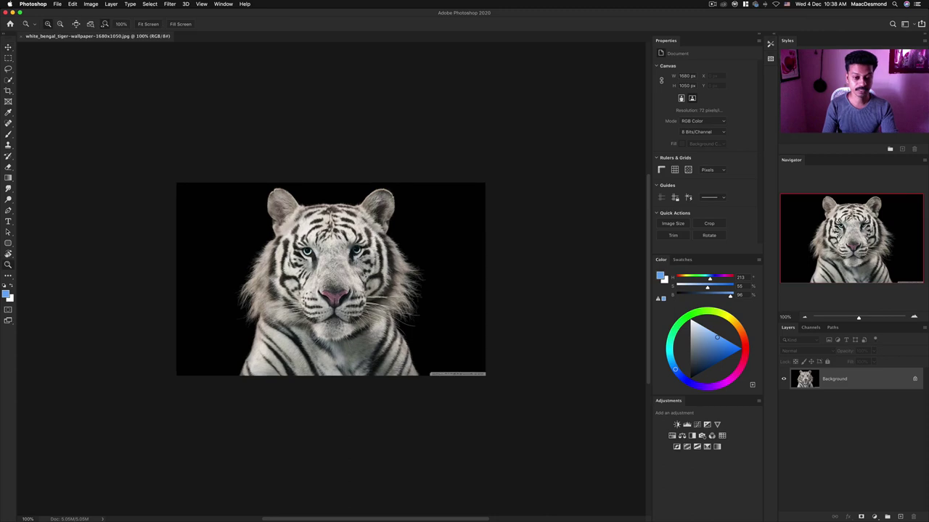
left_click_drag(387, 295, 368, 285)
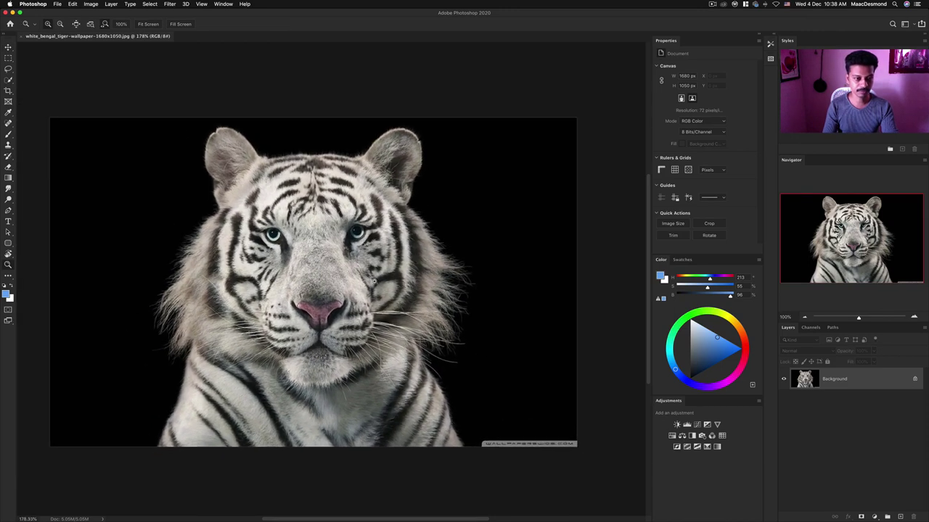
Step: Switch from the Quick Selection group to the Object Selection Tool
key("v")
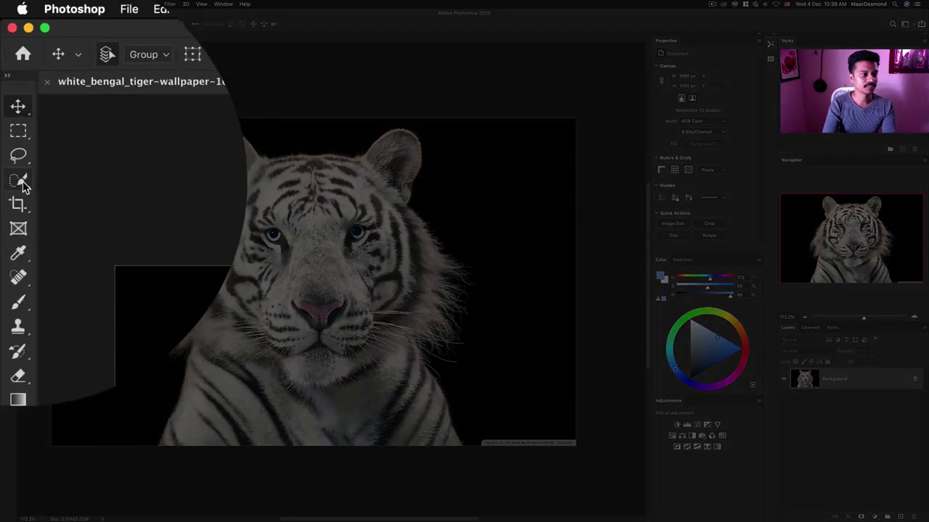
right_click(9, 79)
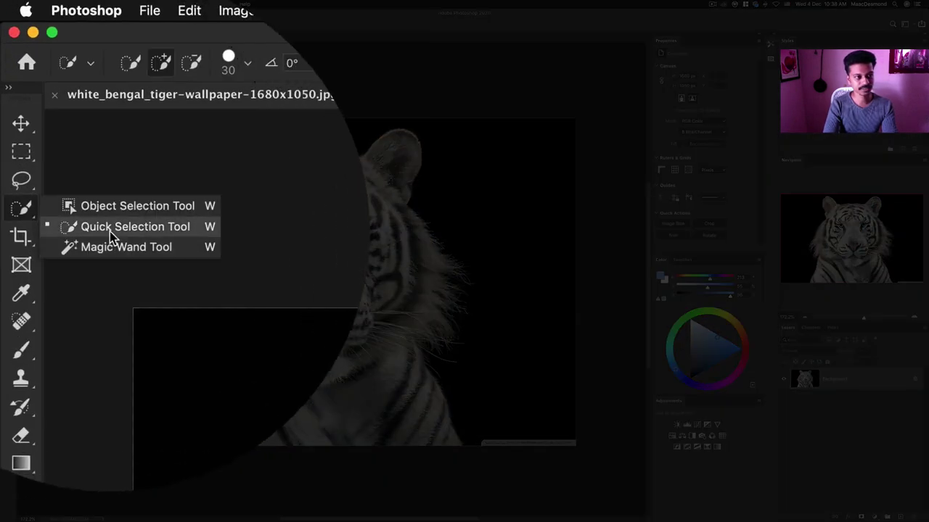
left_click(144, 209)
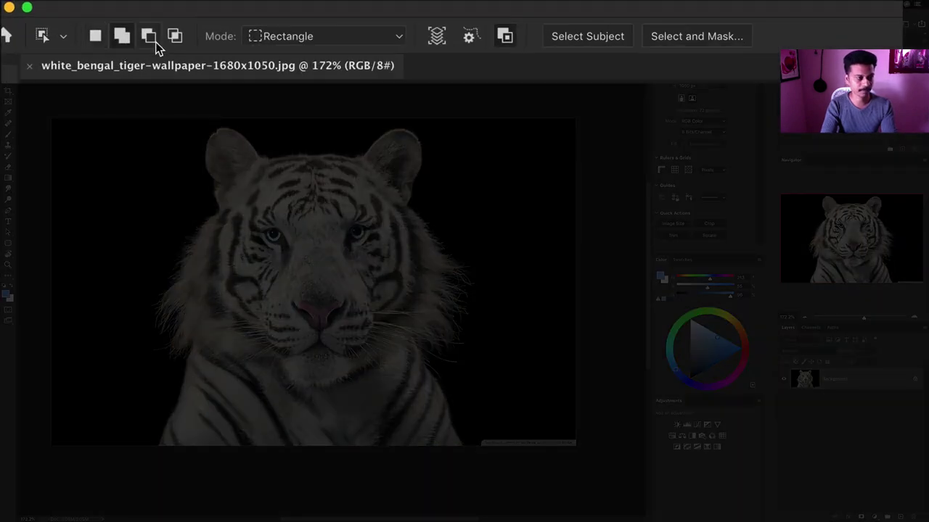
Step: Keep Object Selection in Rectangle mode and box the tiger to select it from the black background
left_click(317, 36)
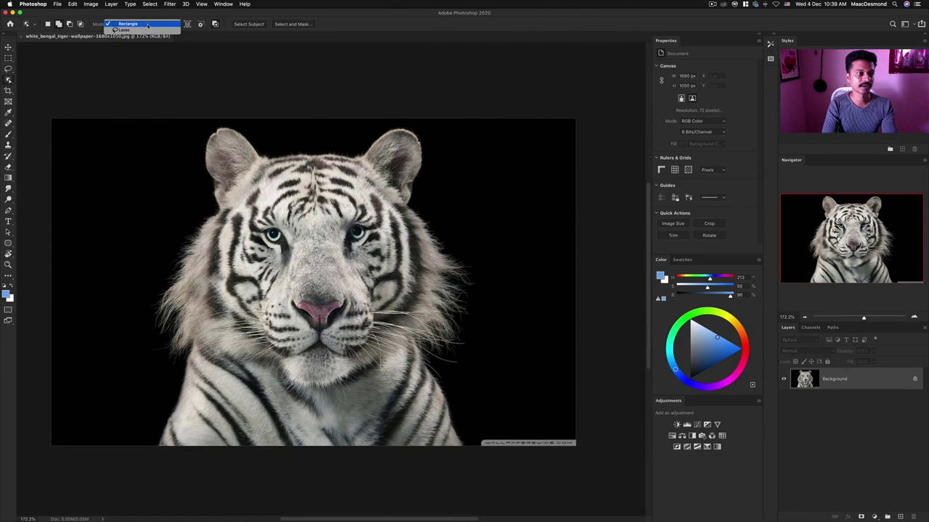
left_click(150, 25)
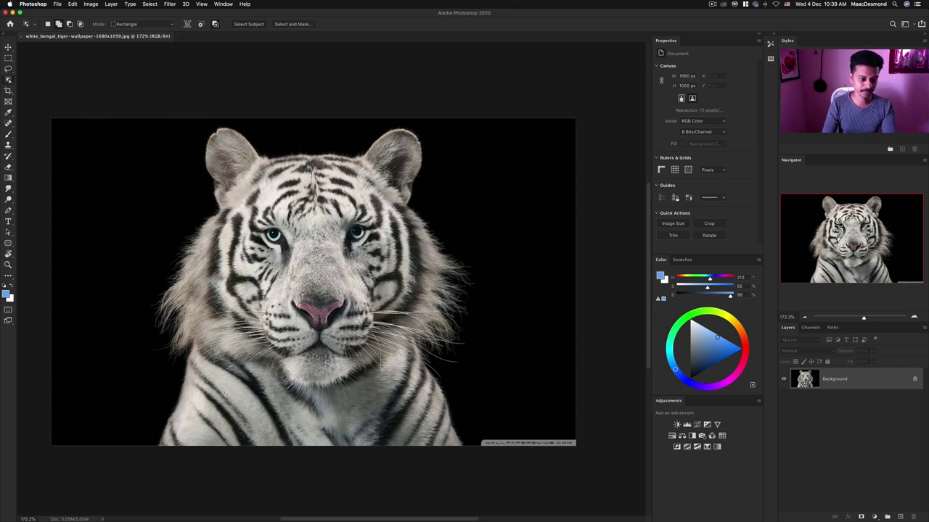
left_click_drag(169, 118, 475, 450)
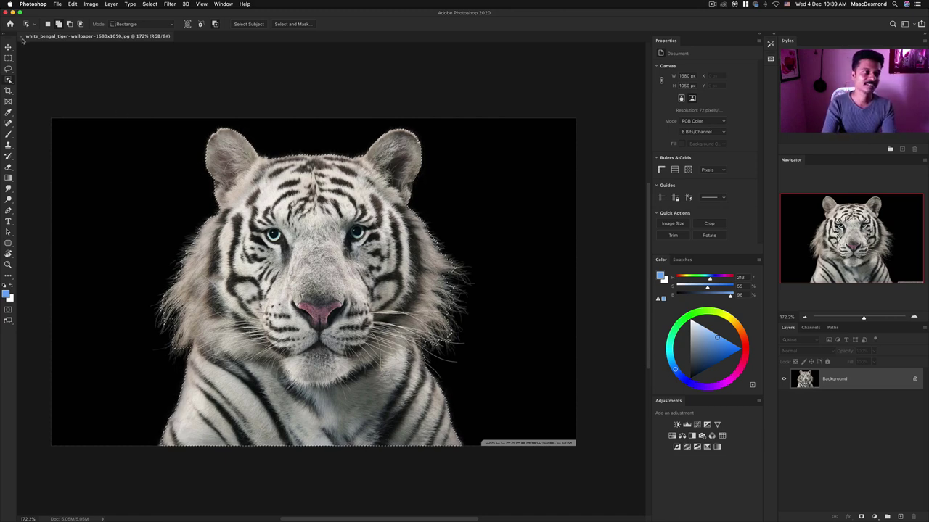
Step: Deselect, reselect the tiger with a Lasso-mode freehand outline, then close the tiger image
left_click(149, 27)
key("Return")
key("super+d")
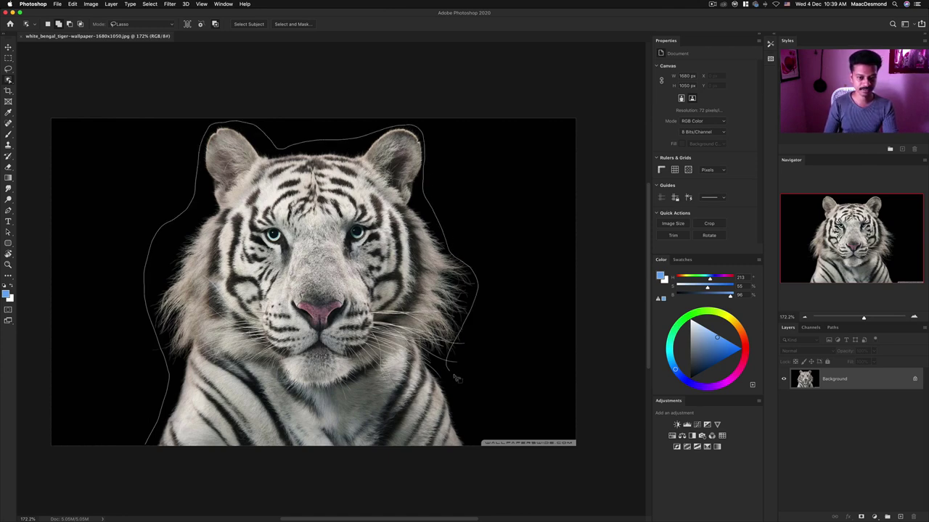
mouse_move(470, 434)
left_mouse_down()
mouse_move(459, 459)
mouse_move(338, 470)
mouse_move(194, 466)
mouse_move(151, 445)
left_mouse_up()
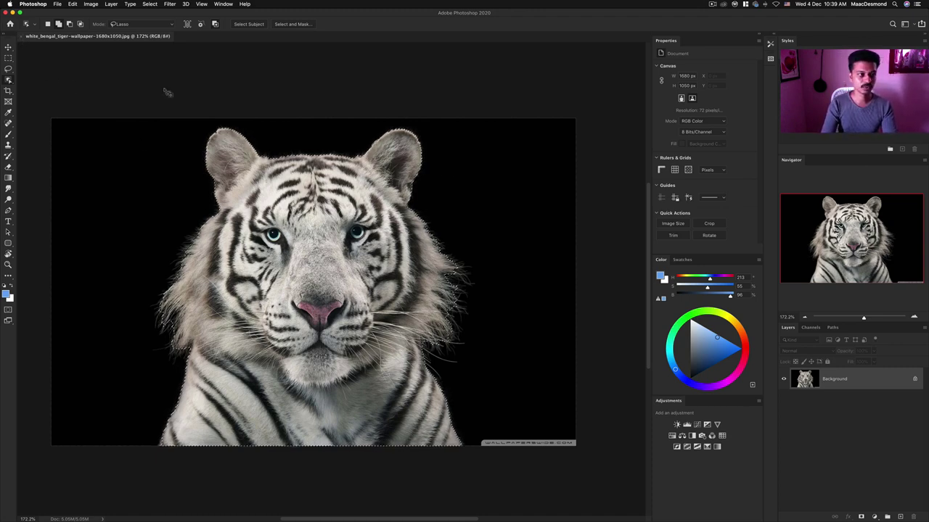
left_click(29, 36)
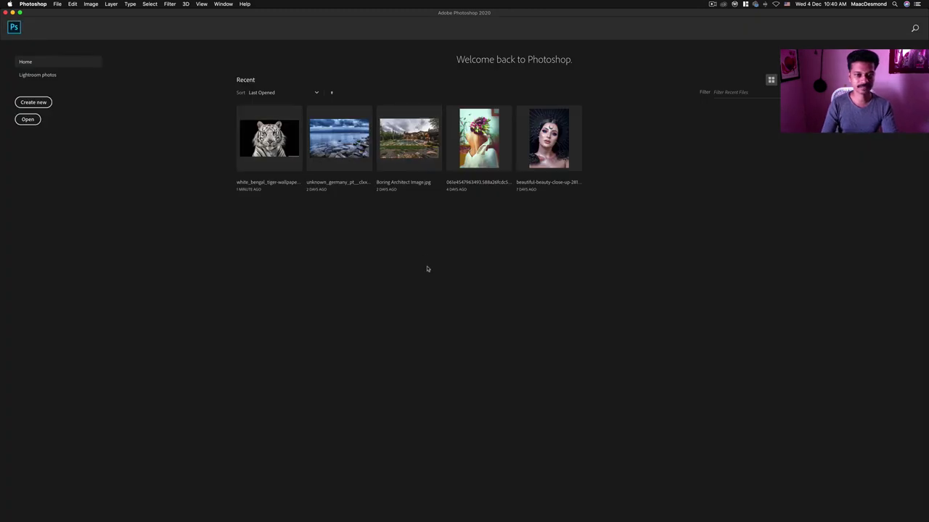
Step: Open the photo of the man in the shield T-shirt from the stock images folder in Photoshop
left_click(257, 496)
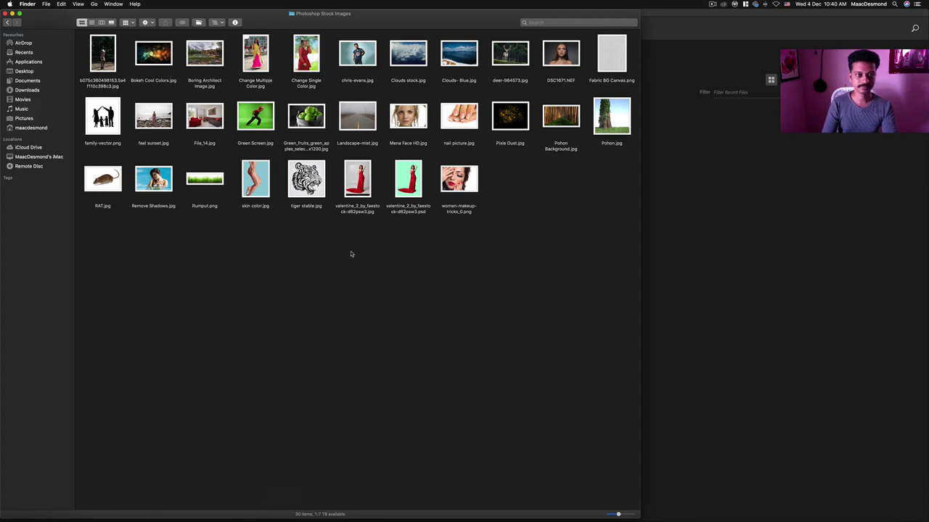
left_click_drag(357, 53, 725, 307)
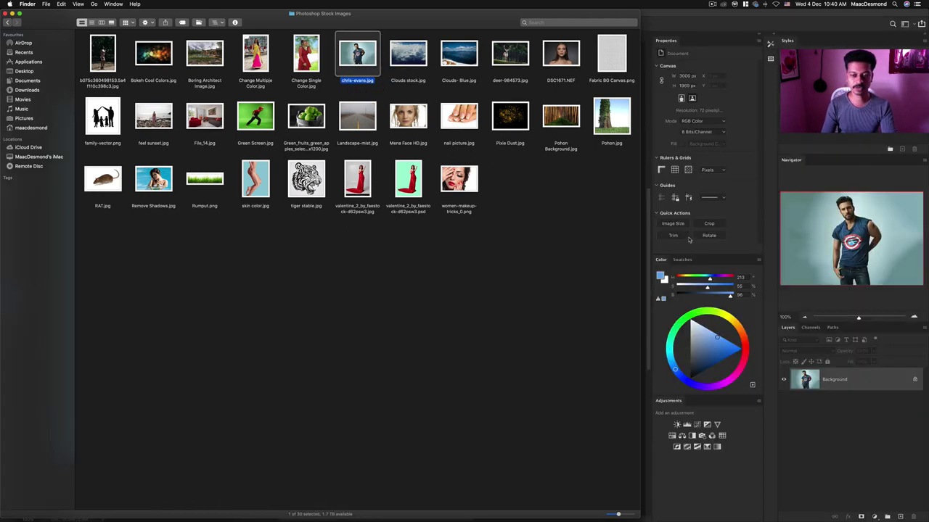
left_click(801, 462)
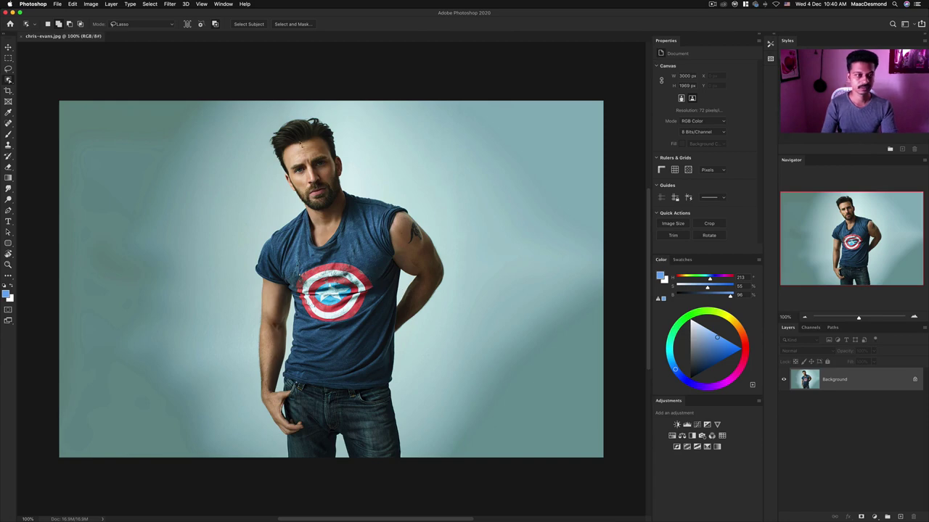
Step: Select the man with the Object Selection Tool in Rectangle mode
left_click(137, 28)
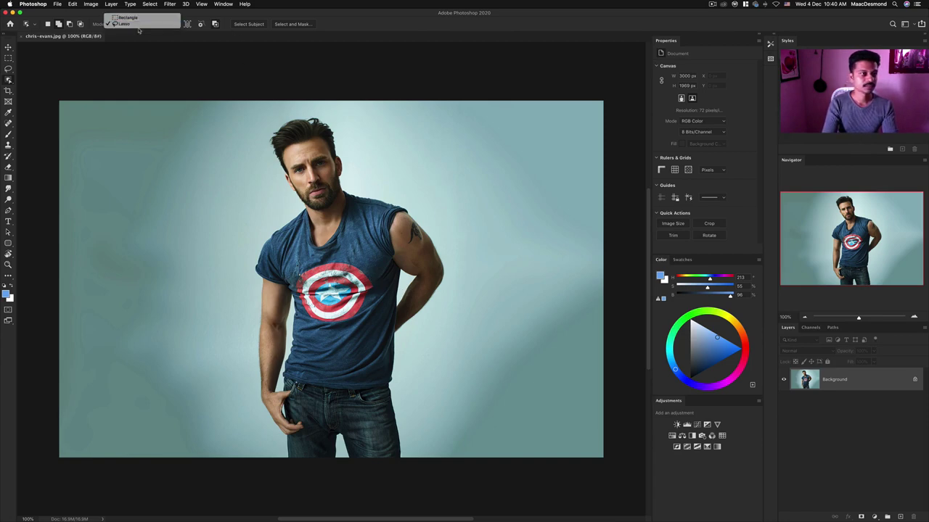
left_click(134, 18)
left_click_drag(245, 111, 417, 474)
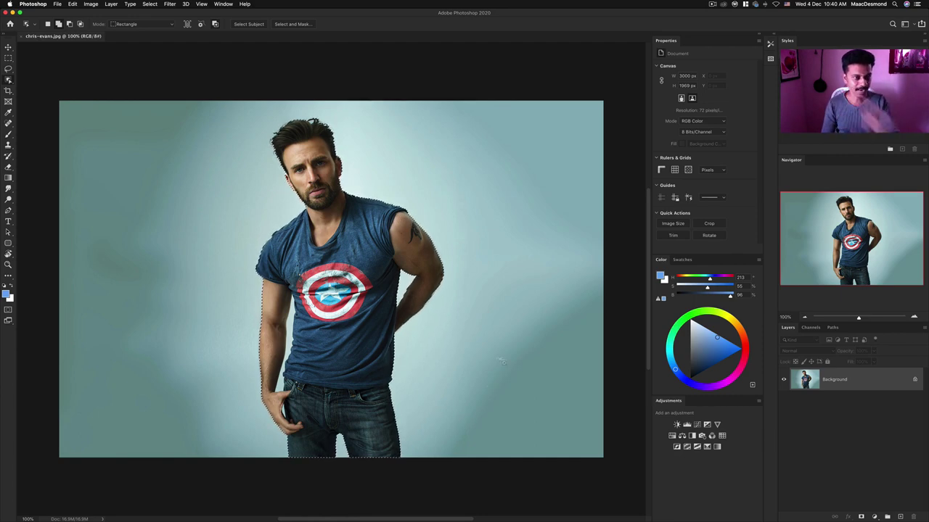
Step: Mask out the pale background with a layer mask, zoom to the head, and open Select and Mask
left_click(861, 517)
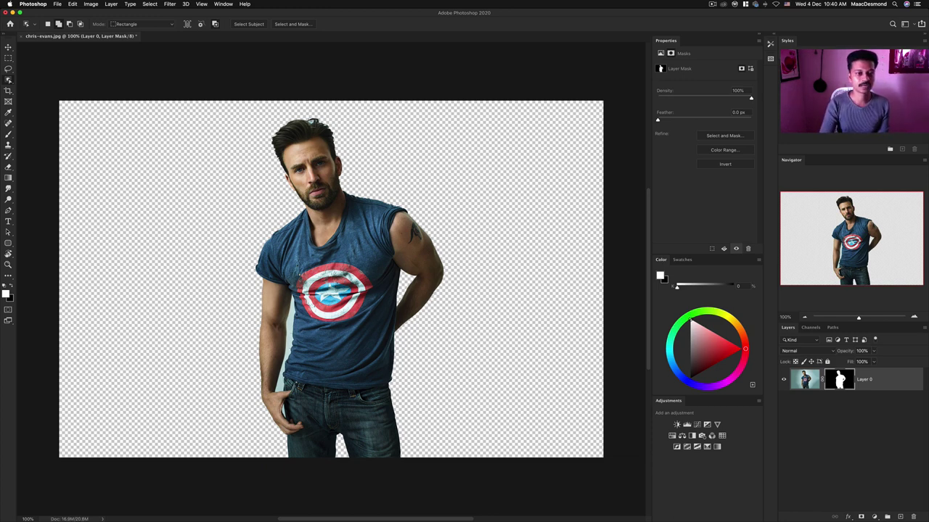
key("z")
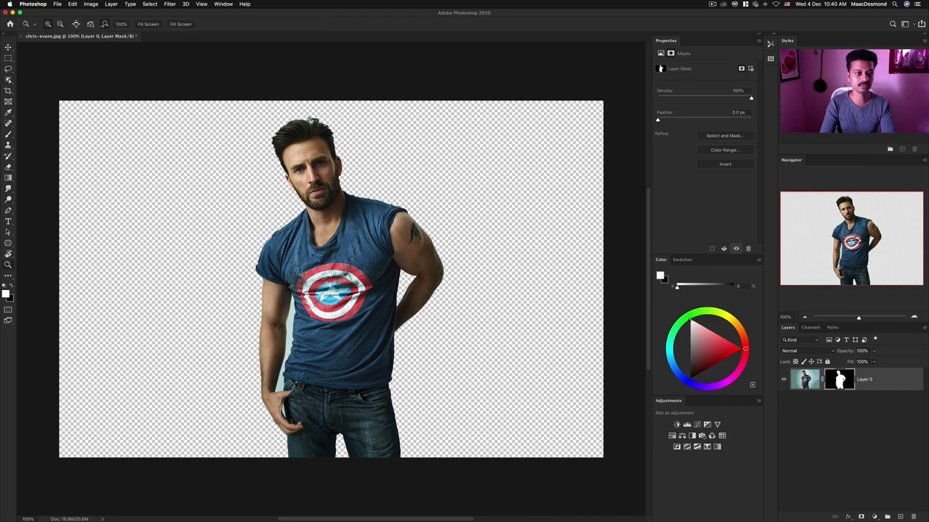
mouse_move(314, 120)
left_mouse_down()
mouse_move(407, 131)
mouse_move(314, 120)
left_mouse_up()
key("w")
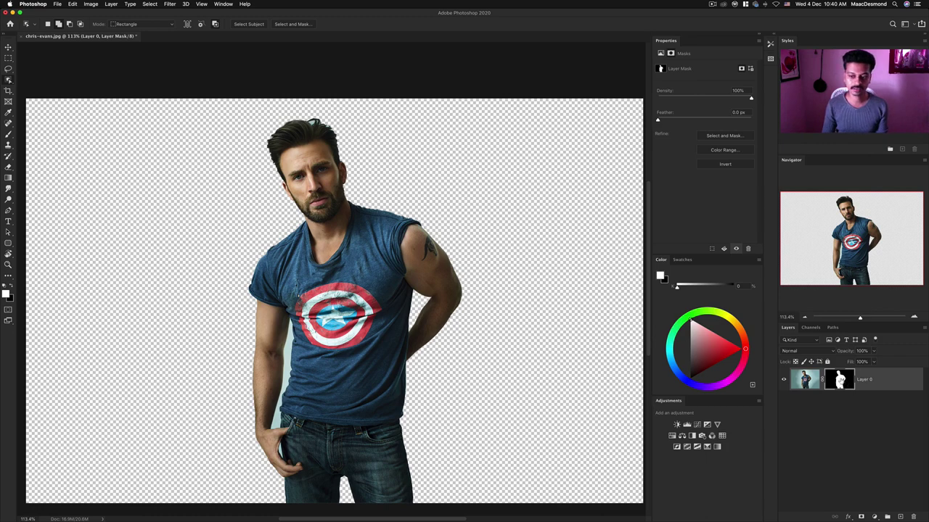
key("super+alt+r")
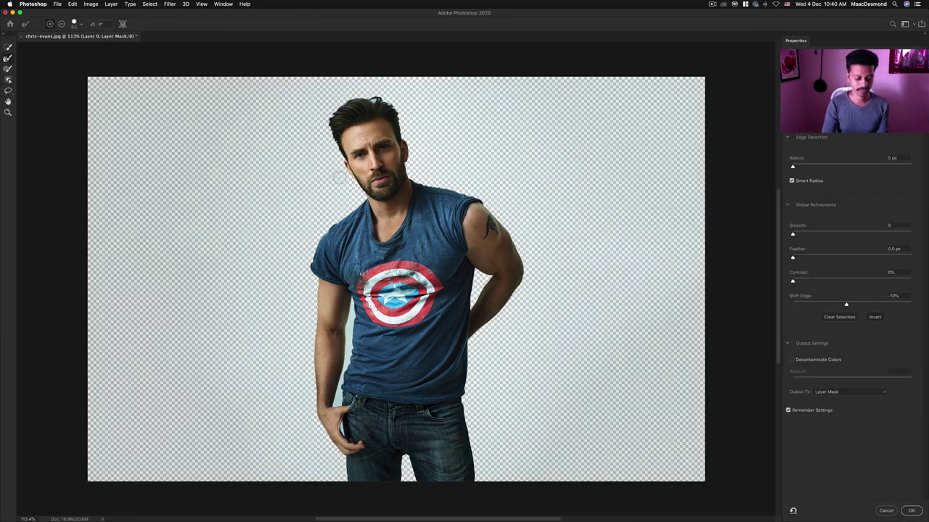
Step: Zoom on the head and set the Refine Edge Brush to 36 px with hardness below 85%
key("z")
left_click_drag(364, 92, 364, 92)
key("r")
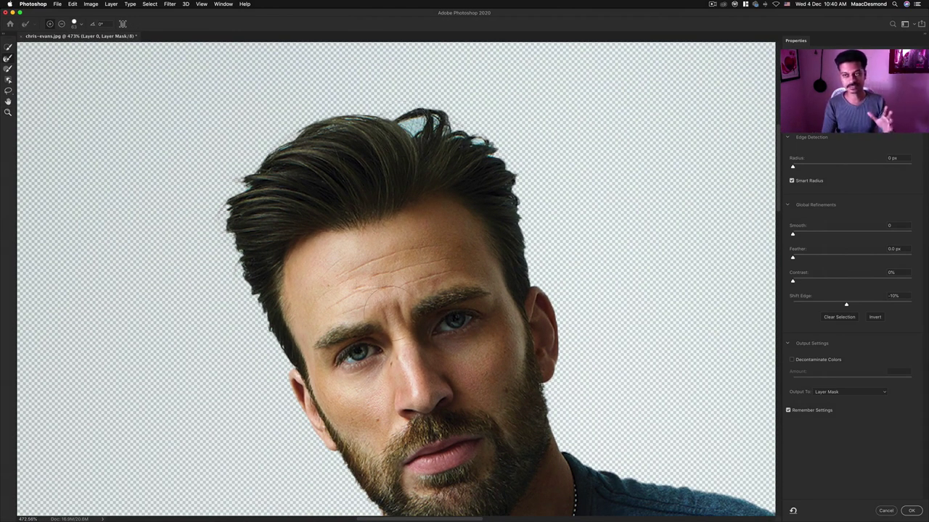
key("bracketleft")
key("bracketleft")
key("bracketleft")
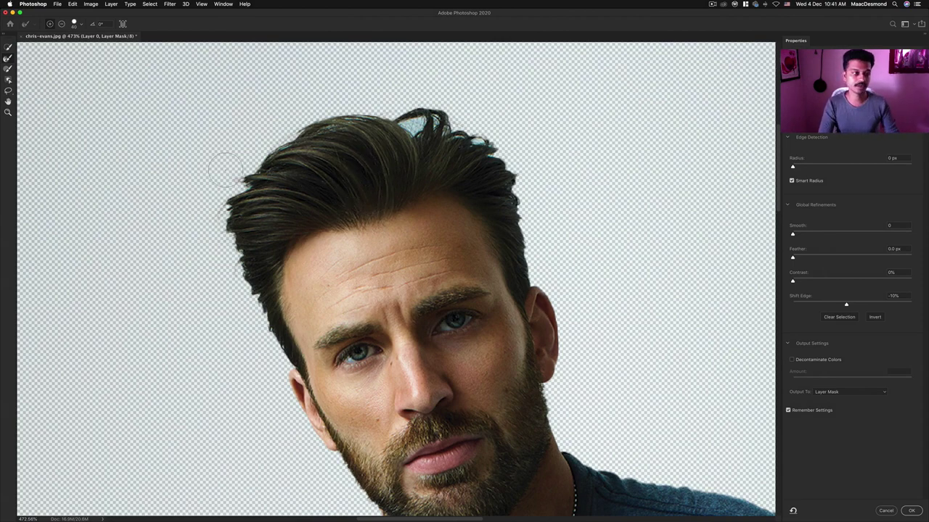
left_click(77, 25)
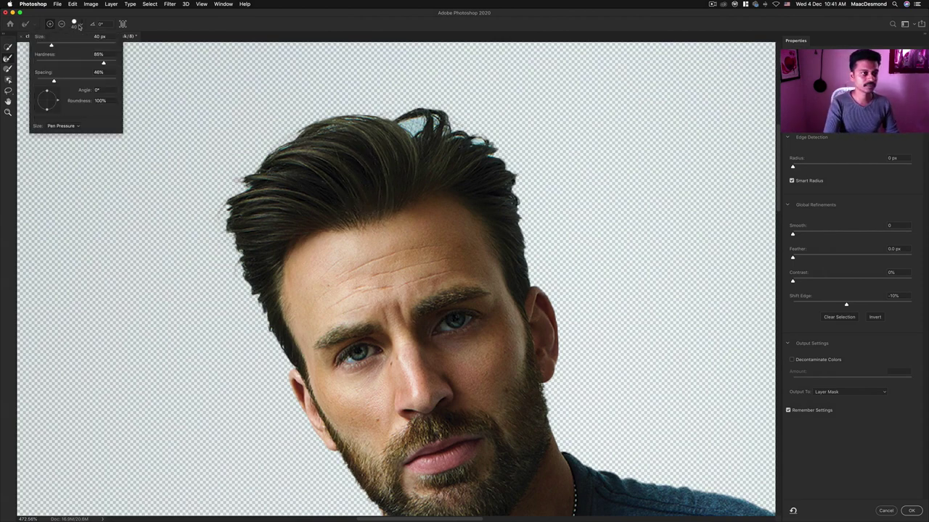
left_click_drag(53, 47, 48, 45)
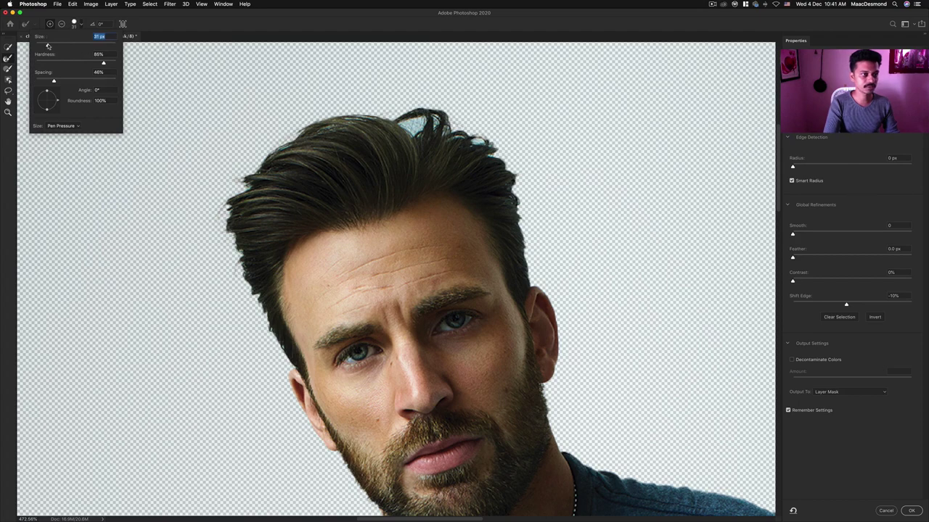
left_click_drag(103, 64, 78, 64)
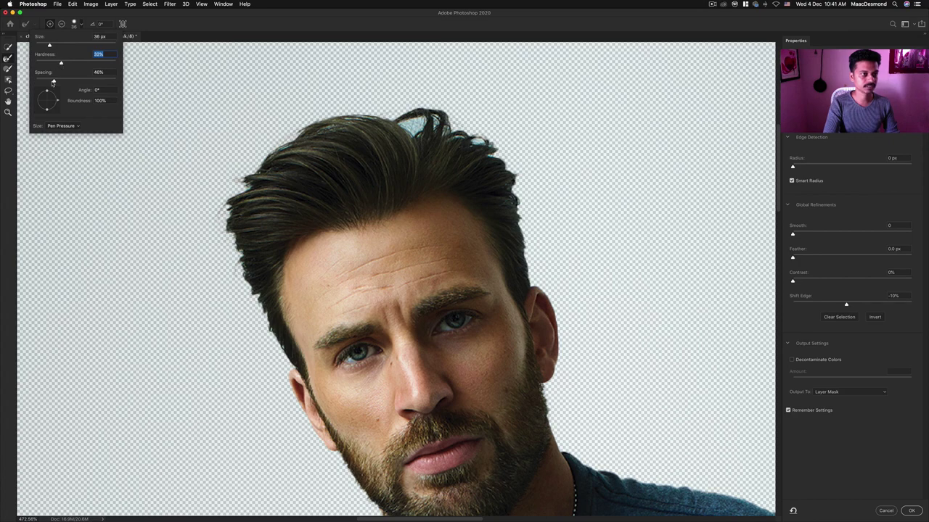
left_click(209, 40)
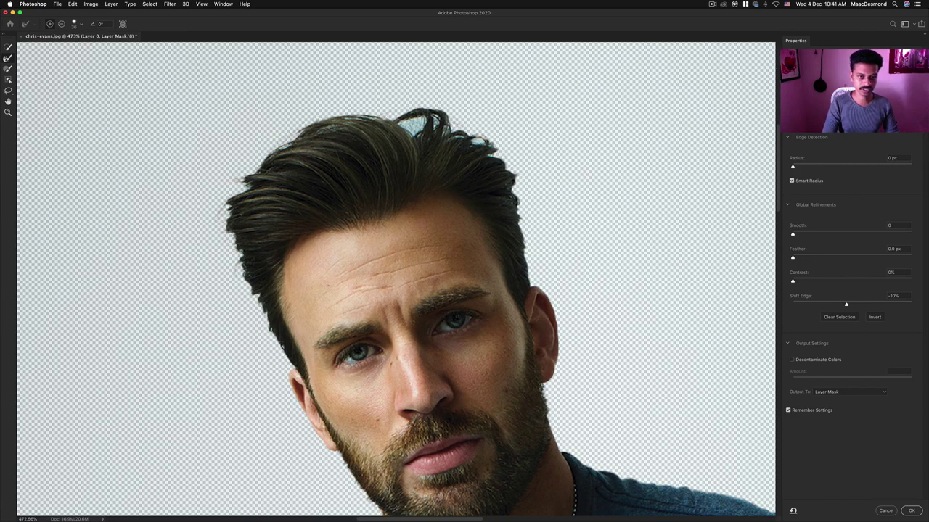
Step: Brush the top, left and right hair edges with Refine Edge, and raise Contrast to 28%
mouse_move(464, 134)
left_mouse_down()
mouse_move(508, 149)
mouse_move(363, 112)
mouse_move(250, 148)
left_mouse_up()
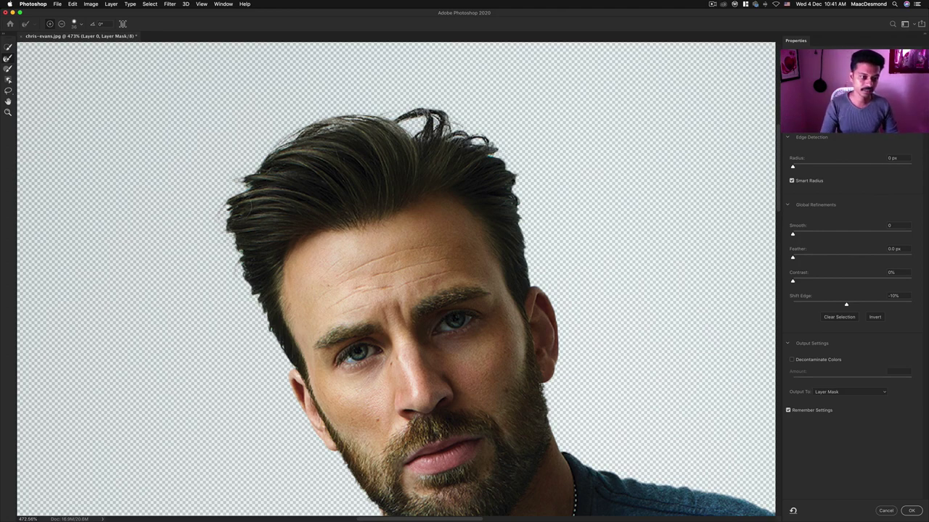
mouse_move(239, 218)
left_mouse_down()
mouse_move(238, 243)
mouse_move(277, 332)
left_mouse_up()
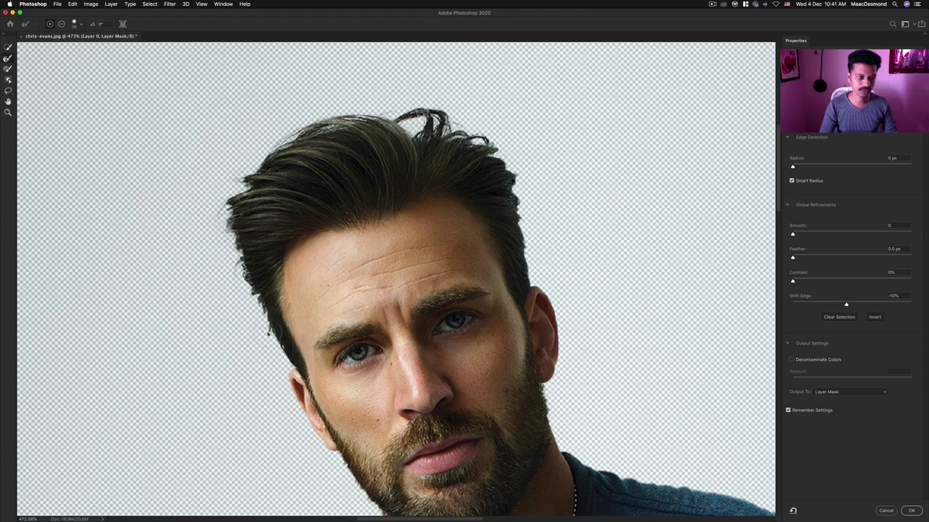
mouse_move(510, 150)
left_mouse_down()
mouse_move(490, 161)
mouse_move(527, 225)
mouse_move(519, 239)
left_mouse_up()
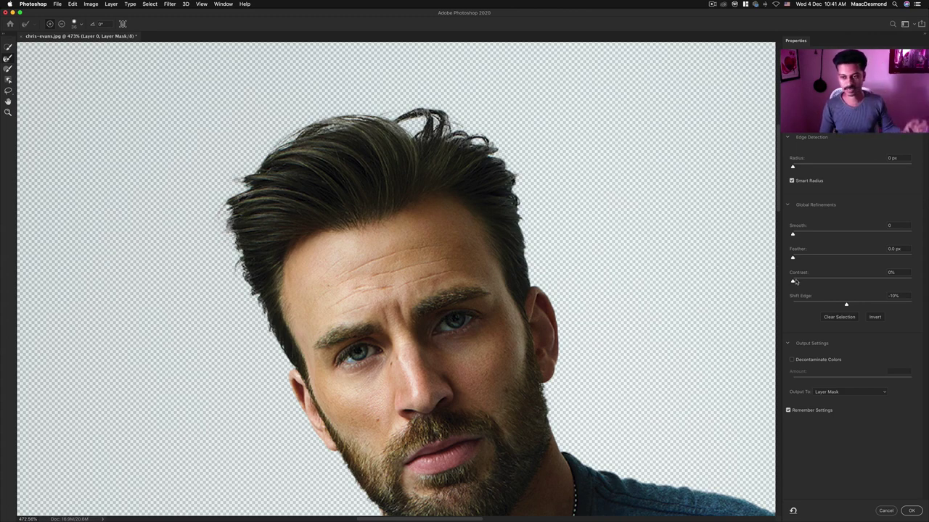
left_click_drag(792, 282, 855, 305)
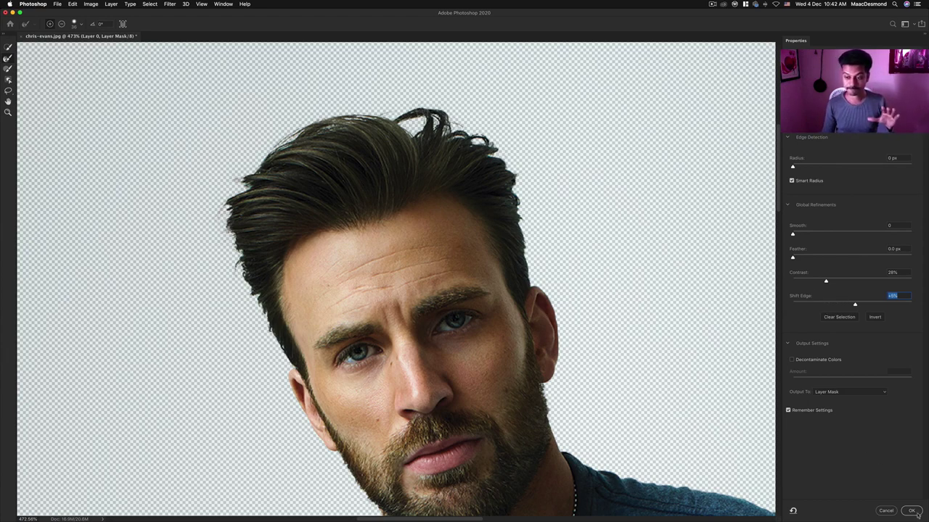
Step: Set the Select and Mask output to New Layer with Layer Mask
left_click(835, 392)
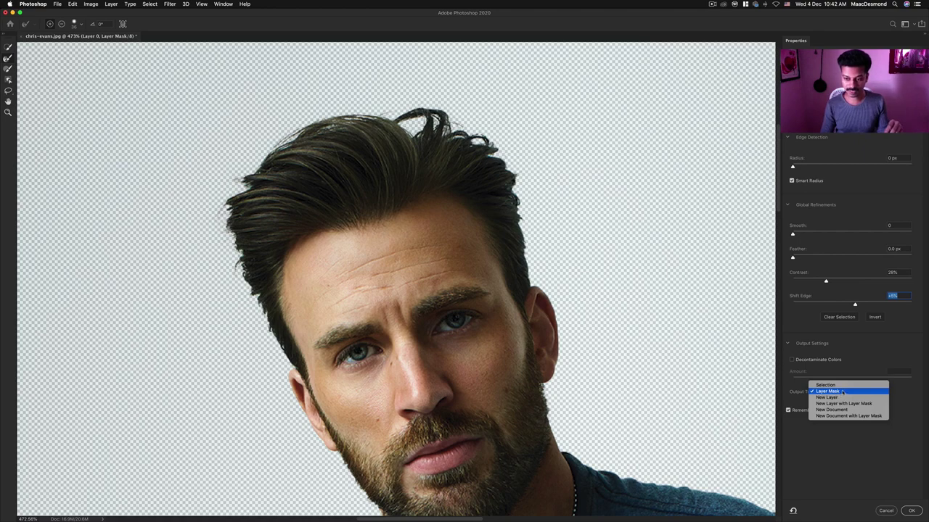
left_click(841, 393)
left_click(845, 393)
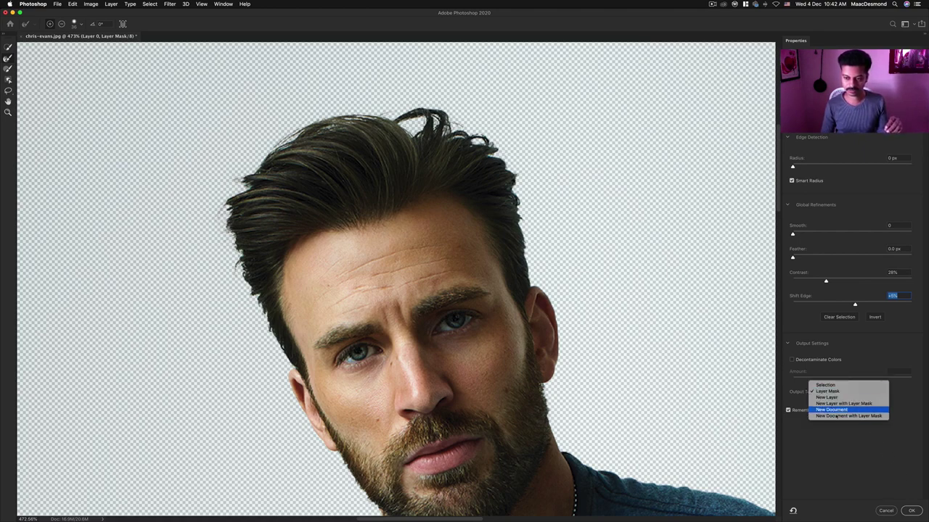
left_click(843, 404)
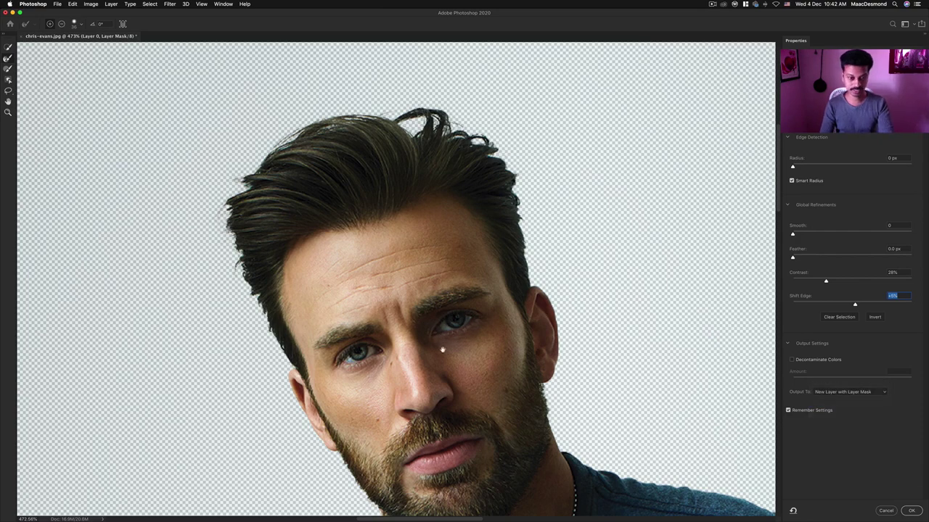
Step: Brush away the background in the gap between arm and shirt, down to the jeans
scroll(443, 348, "down", 15)
scroll(438, 248, "down", 5)
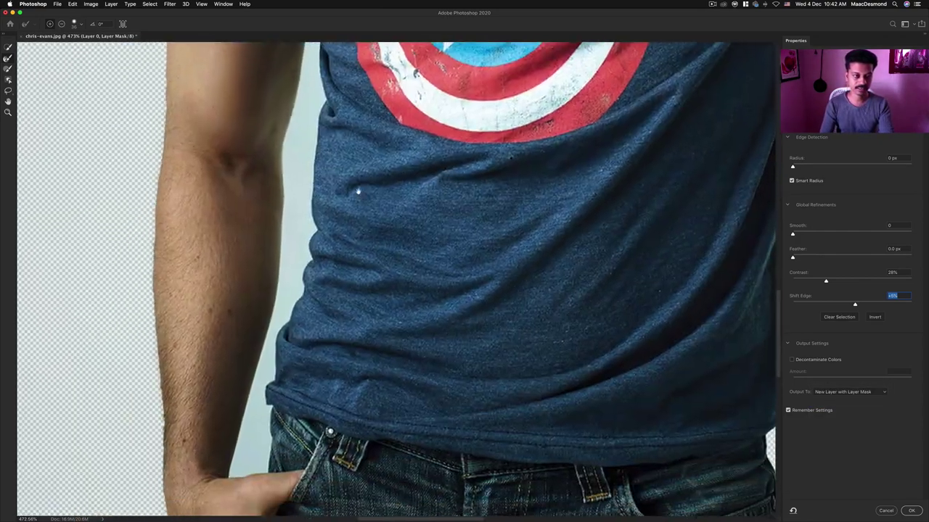
scroll(356, 190, "up", 5)
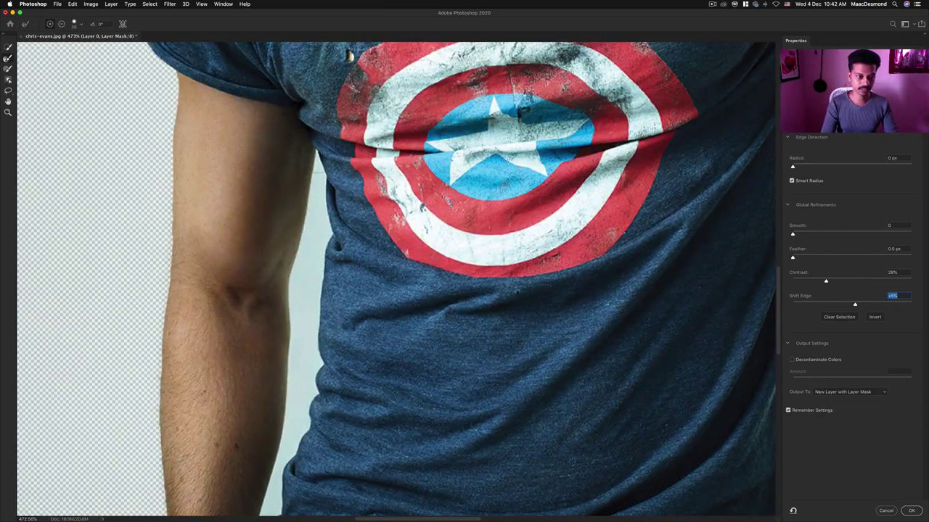
mouse_move(316, 190)
left_mouse_down()
mouse_move(296, 407)
mouse_move(308, 263)
mouse_move(296, 223)
mouse_move(306, 168)
mouse_move(317, 221)
mouse_move(298, 400)
left_mouse_up()
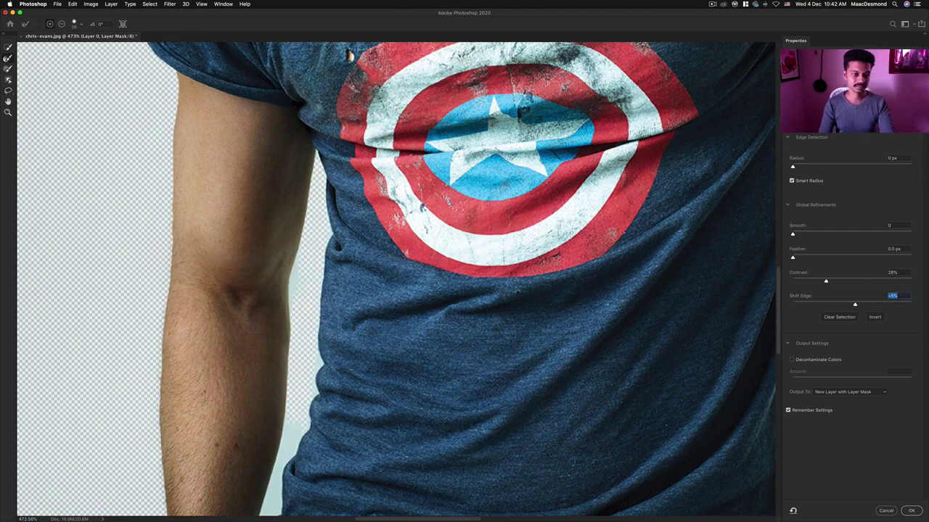
left_click_drag(303, 251, 299, 397)
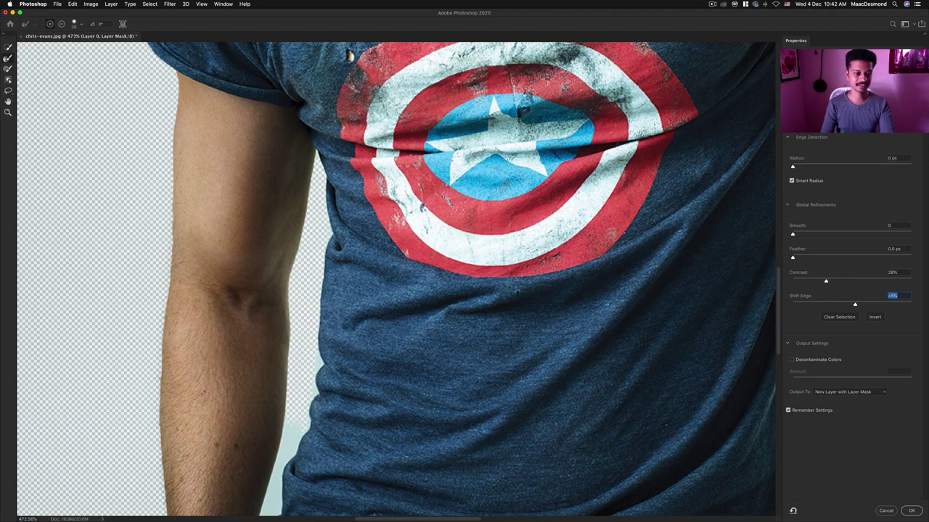
scroll(396, 354, "down", 5)
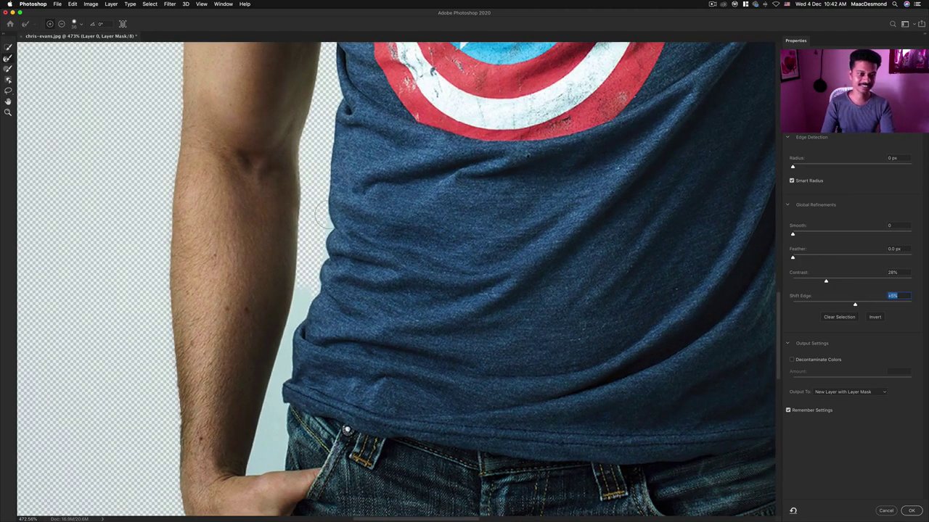
mouse_move(320, 218)
left_mouse_down()
mouse_move(324, 243)
mouse_move(269, 444)
left_mouse_up()
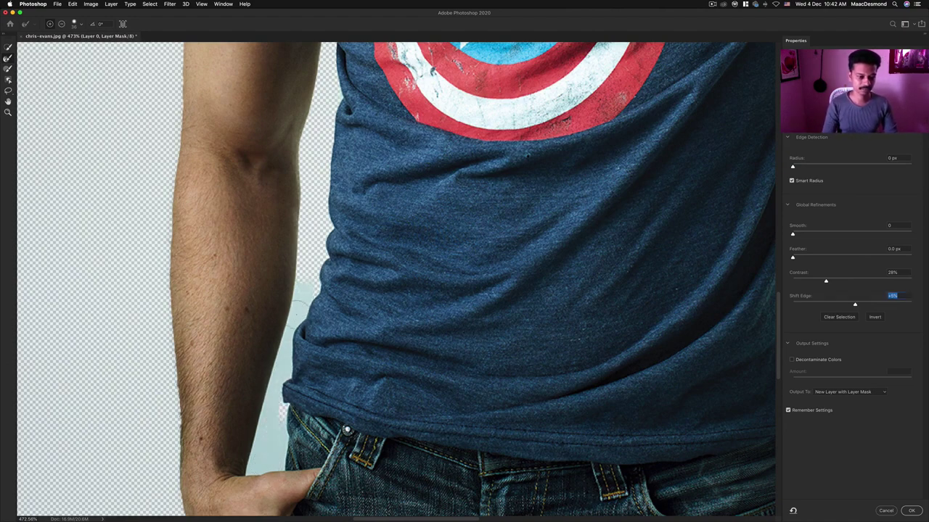
mouse_move(294, 304)
left_mouse_down()
mouse_move(263, 446)
mouse_move(267, 459)
mouse_move(274, 425)
mouse_move(274, 465)
mouse_move(278, 445)
left_mouse_up()
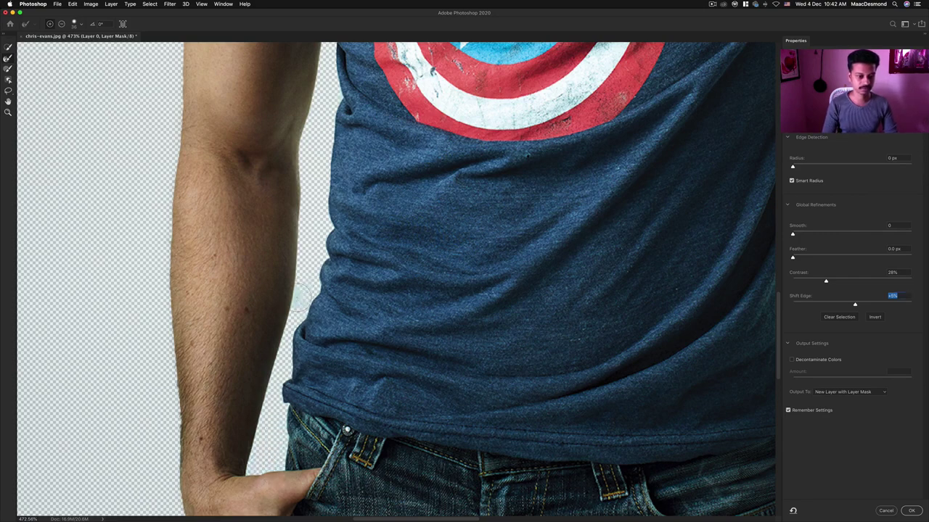
Step: Apply the cut-out as a masked Layer 0 copy, fit the view, and hide Layer 0
left_click(911, 511)
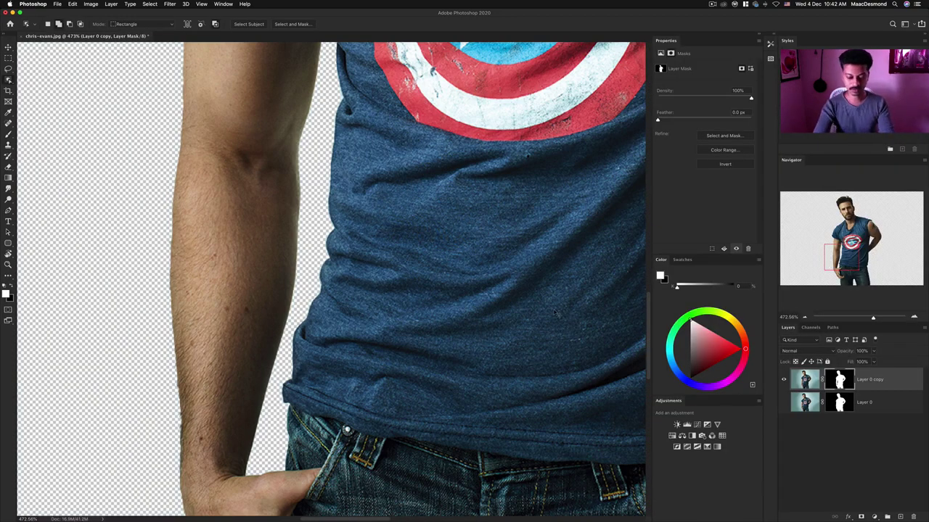
key("super+0")
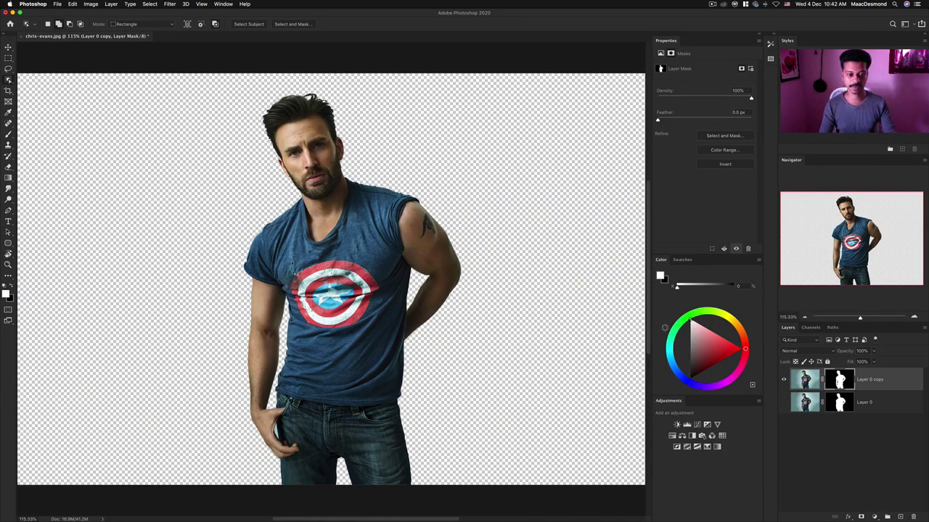
left_click(783, 402)
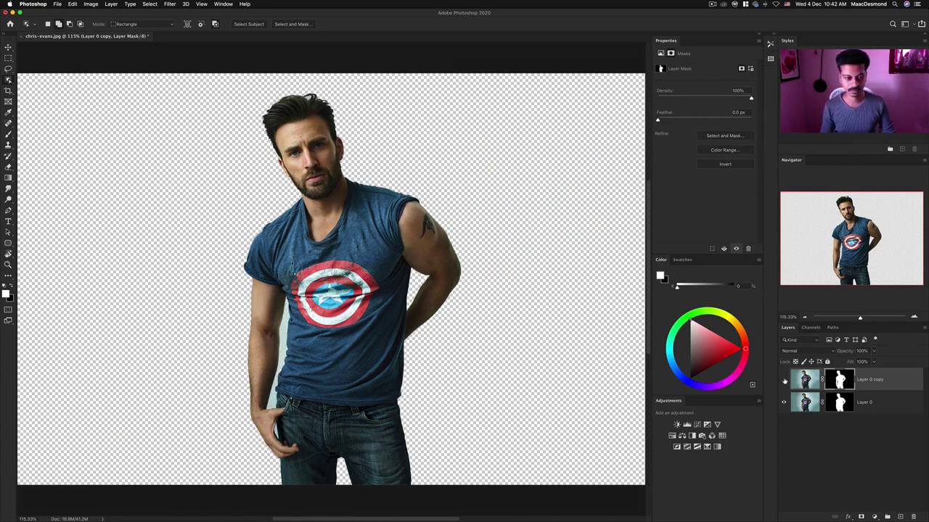
left_click(784, 380)
left_click(784, 381)
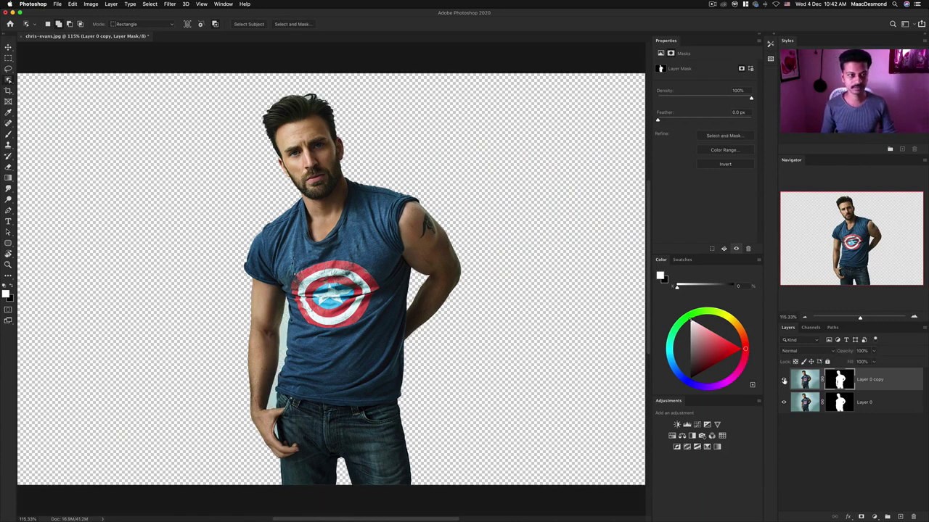
left_click(783, 403)
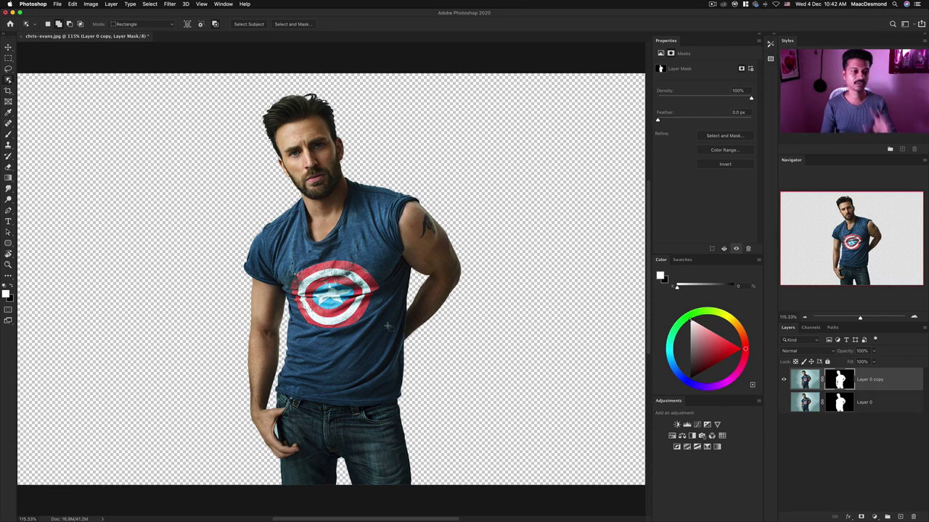
left_click(812, 385)
left_click(875, 516)
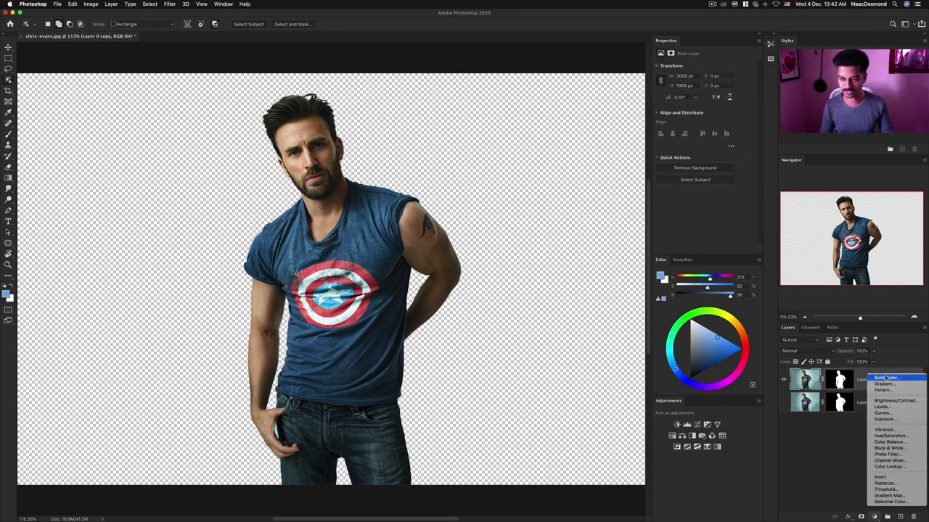
Step: Add a light blue Solid Color fill beneath Layer 0 copy and move the man left
left_click(890, 379)
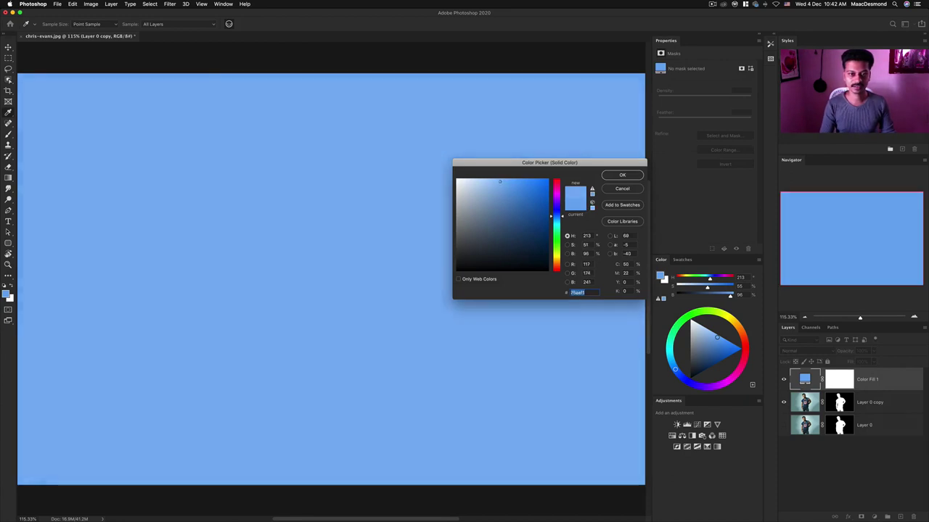
mouse_move(508, 200)
left_mouse_down()
mouse_move(495, 180)
mouse_move(504, 183)
left_mouse_up()
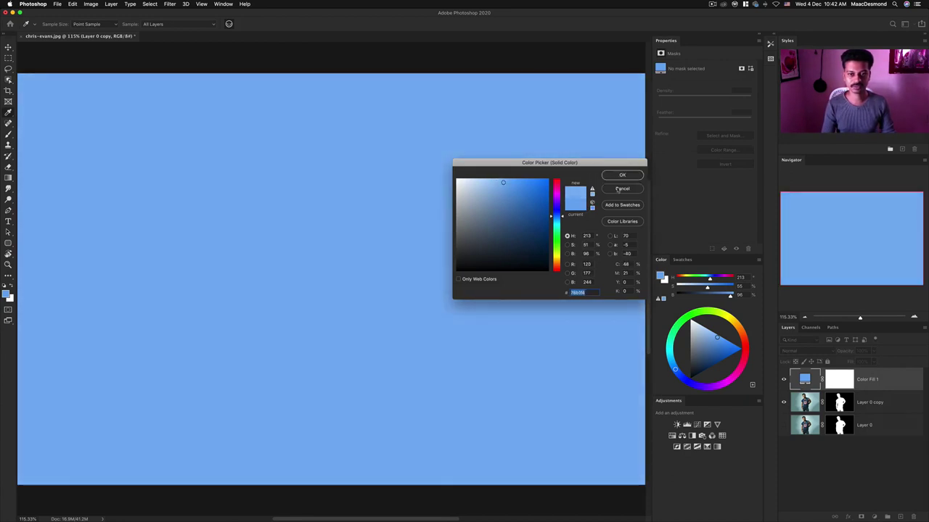
left_click(622, 175)
left_click_drag(863, 379, 838, 415)
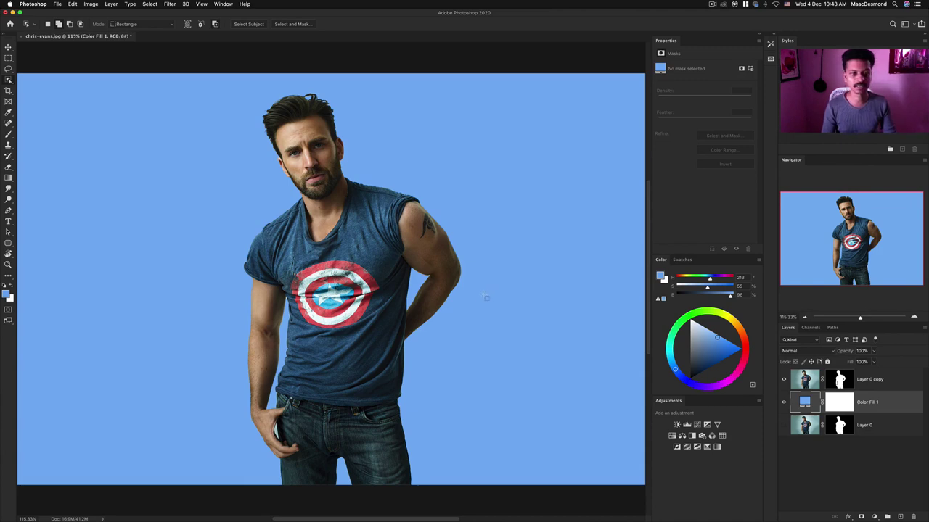
key("v")
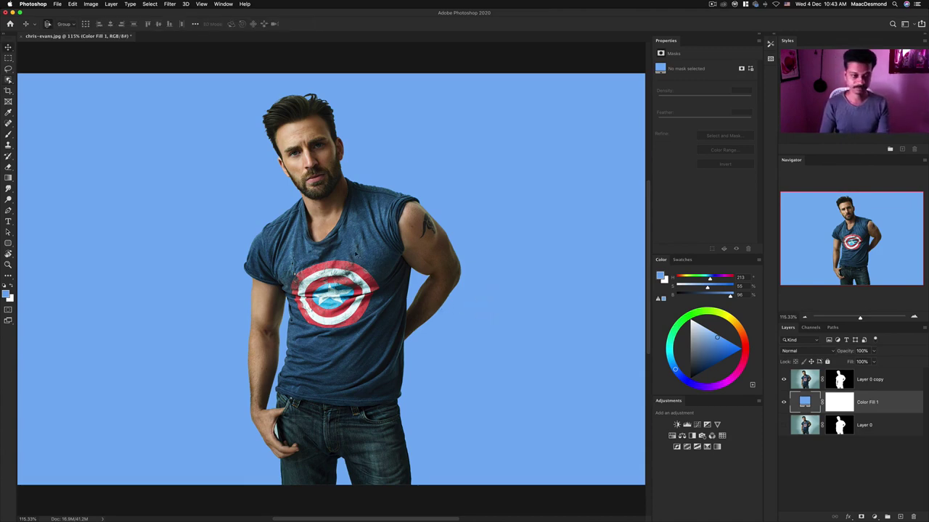
left_click_drag(358, 255, 158, 256)
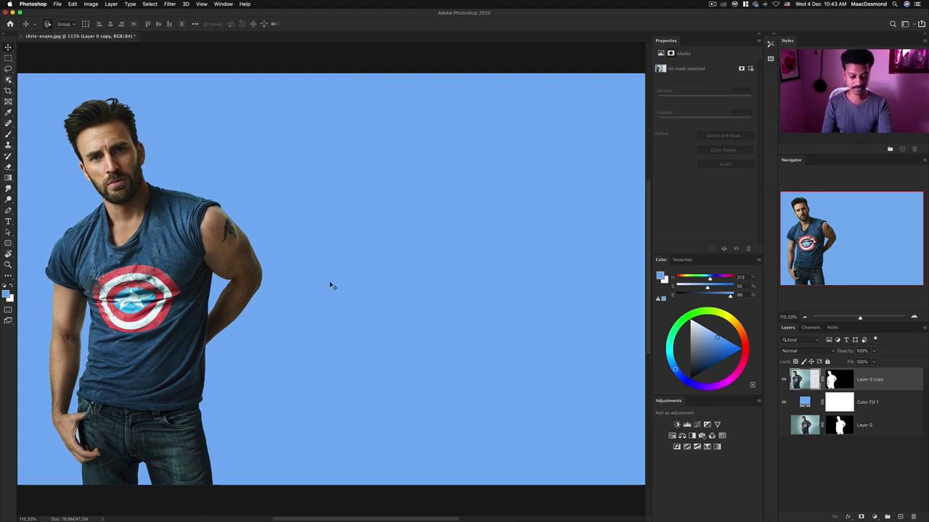
Step: Add the 'MaacDesmond' title in a text box beside the man, enlarged to 240.66 px
key("t")
left_click_drag(280, 204, 582, 274)
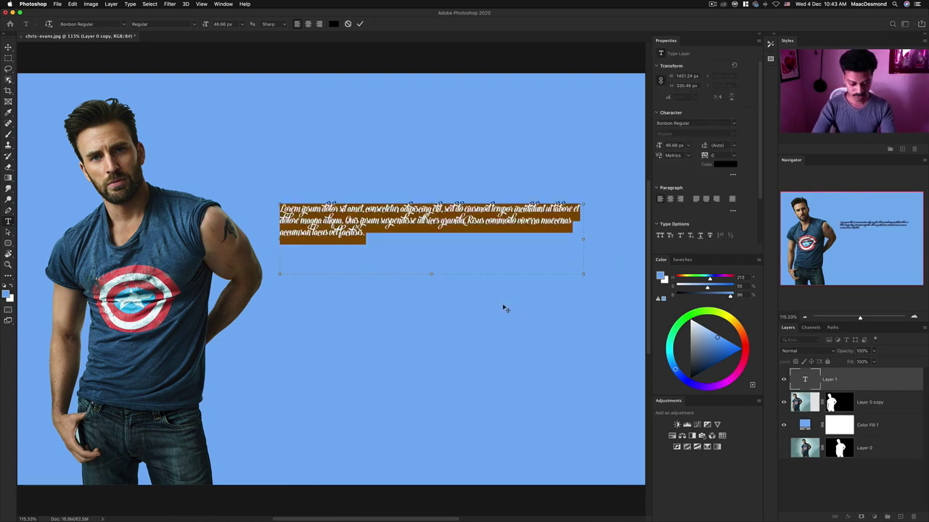
type("MA")
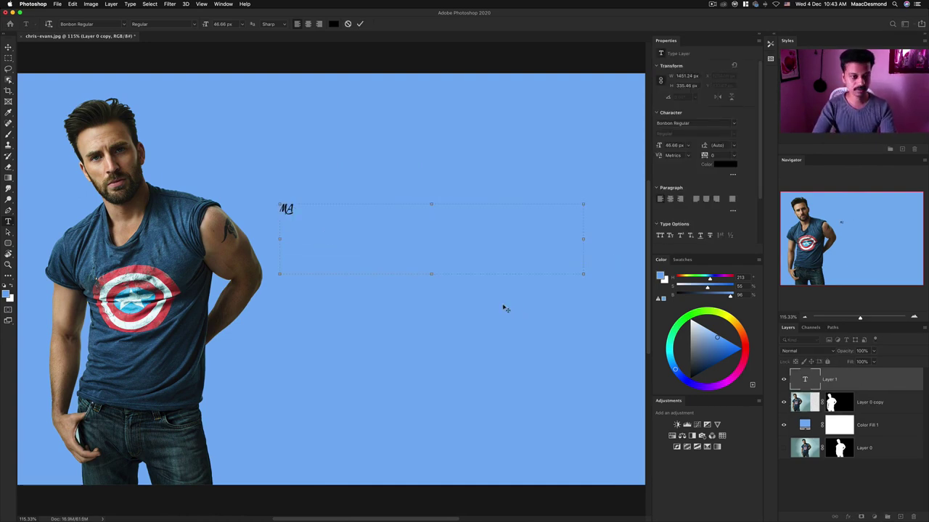
type("ac")
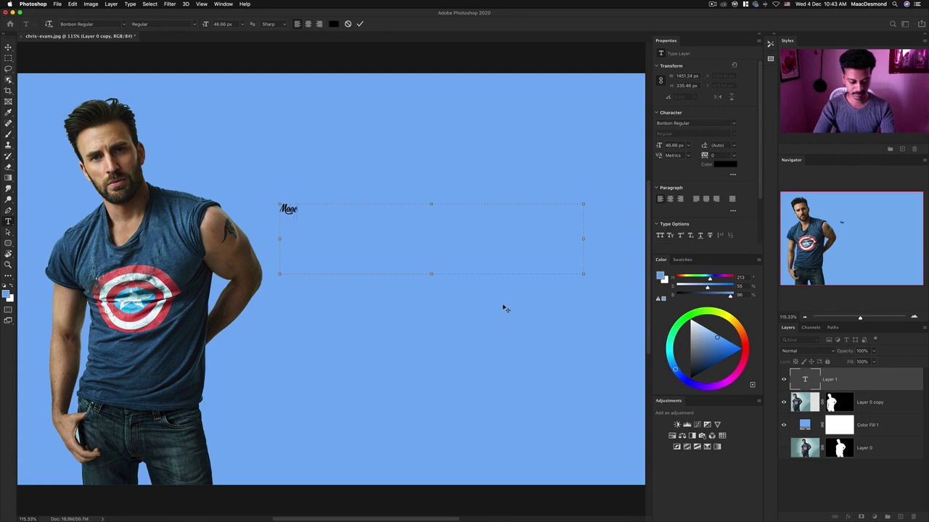
type("acDesmond")
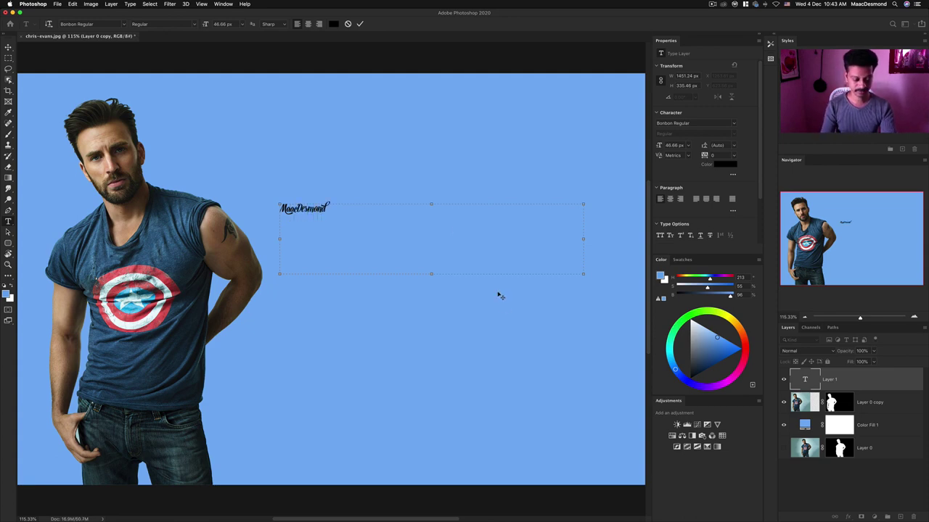
key("super+a")
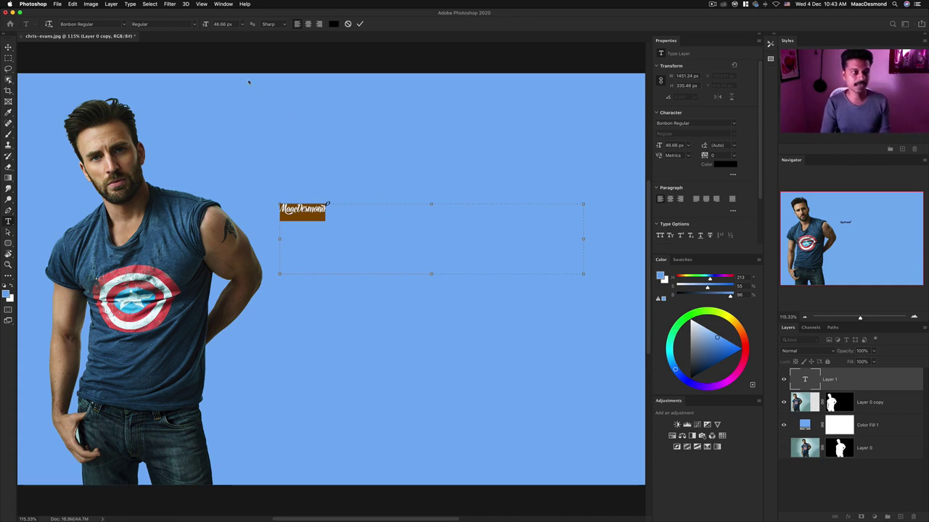
left_click_drag(205, 24, 279, 24)
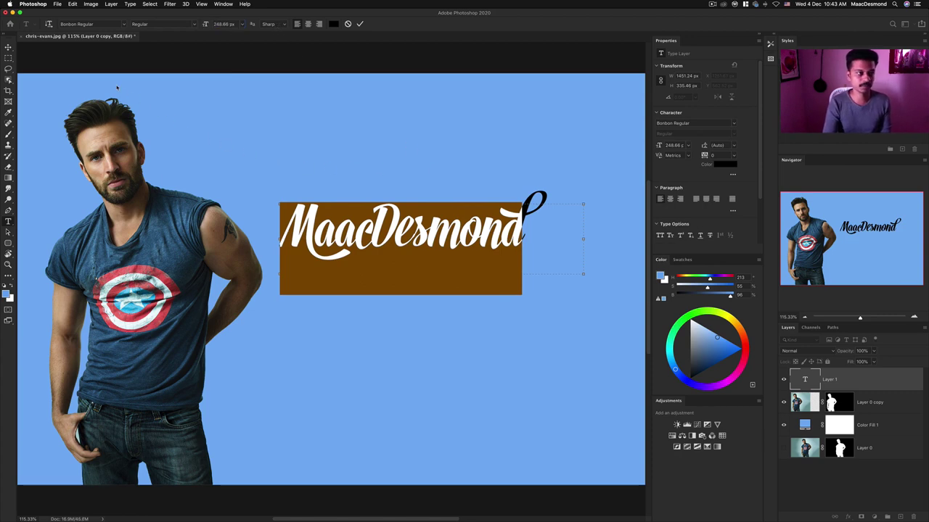
left_click(8, 47)
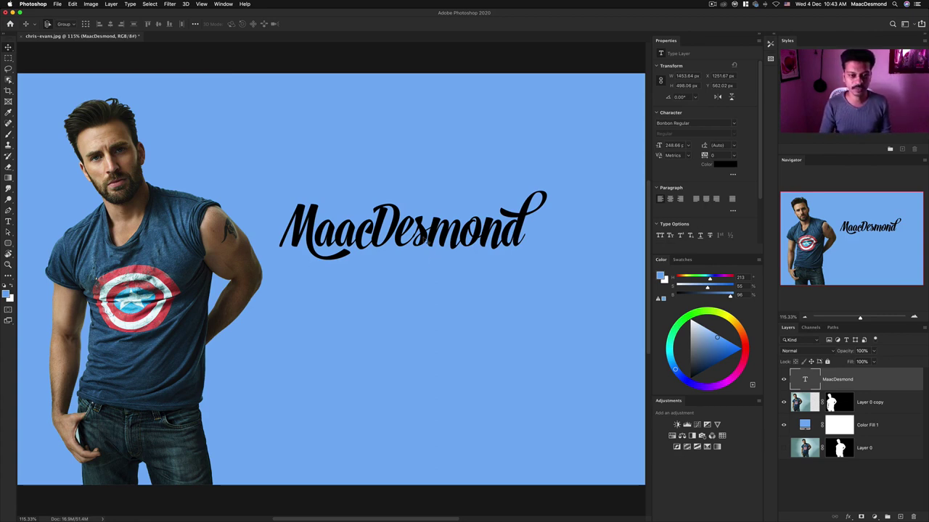
Step: Nudge the title slightly lower and zoom in to inspect the lettering
left_click_drag(433, 236, 435, 241)
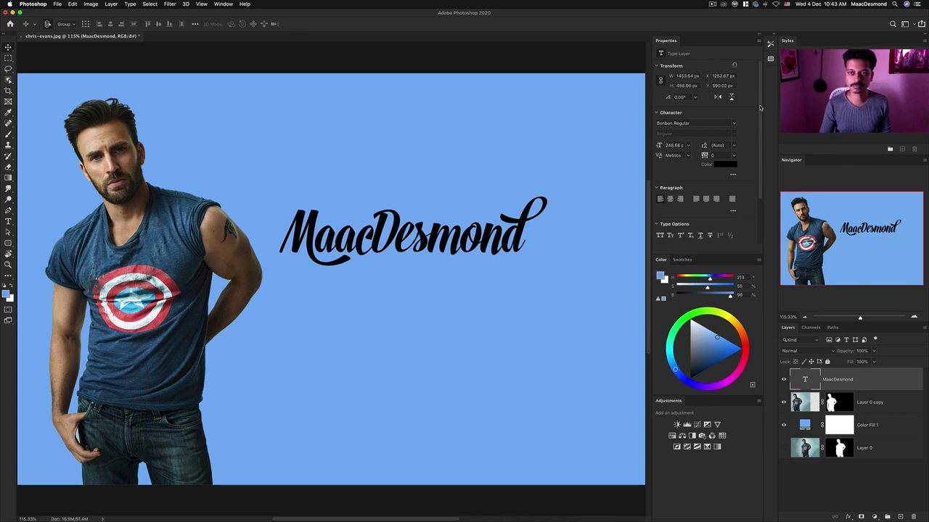
scroll(760, 108, "down", 4)
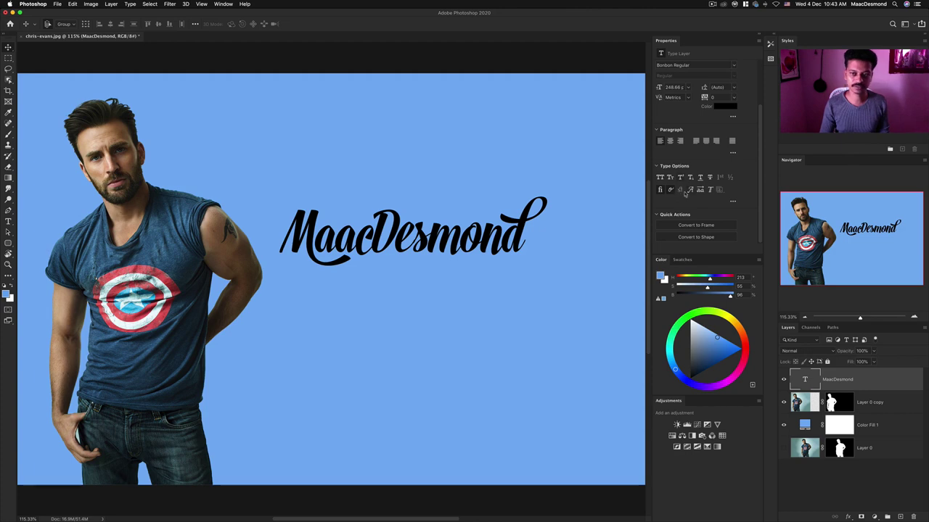
scroll(754, 177, "up", 2)
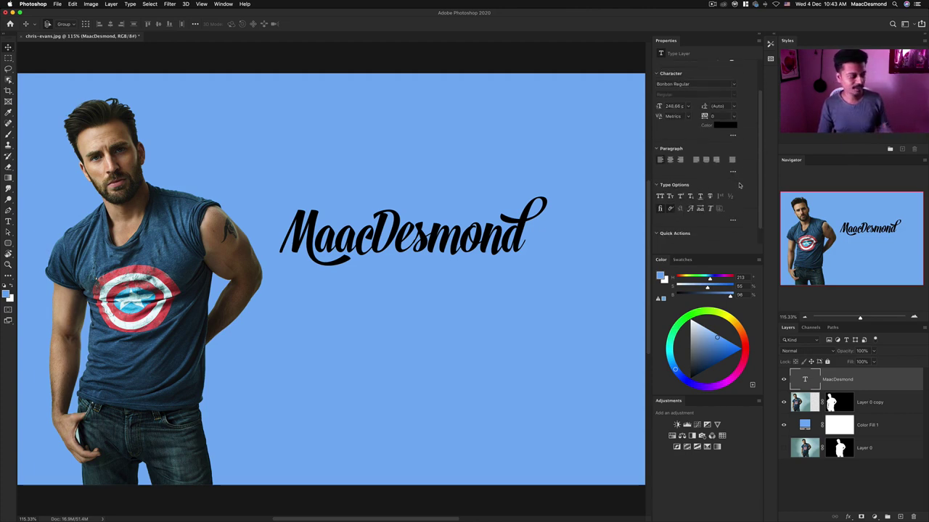
left_click_drag(760, 170, 758, 132)
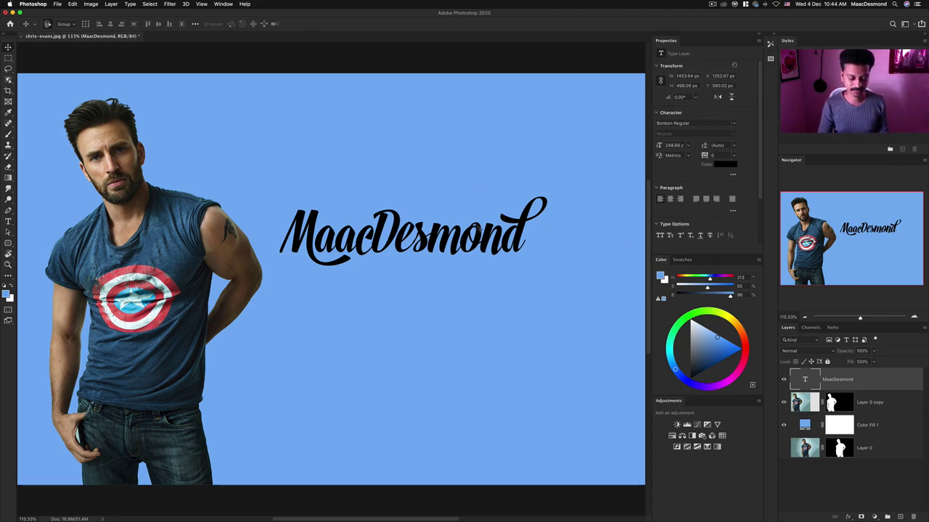
key("z")
left_click_drag(443, 263, 467, 290)
key("super+0")
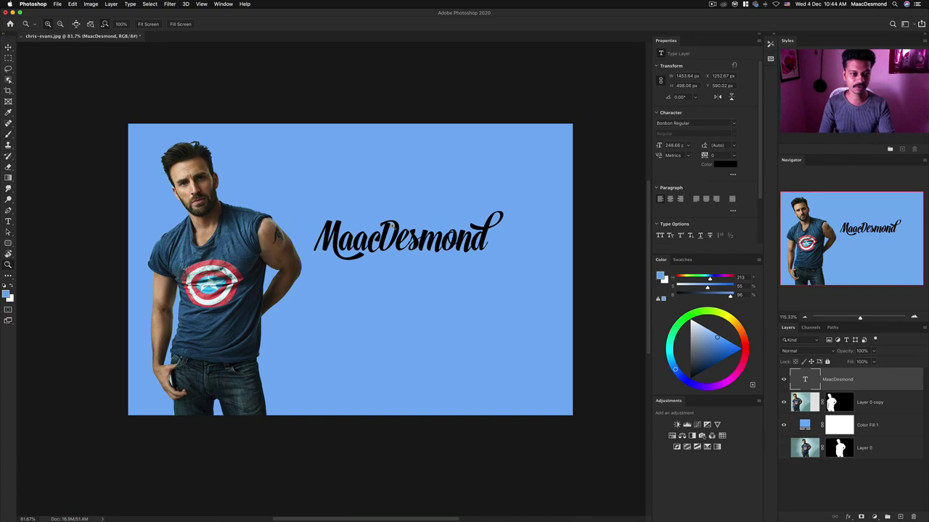
left_click_drag(392, 226, 393, 177)
Step: Move the title up and slightly right, then open the Photoshop Stock Images folder
key("v")
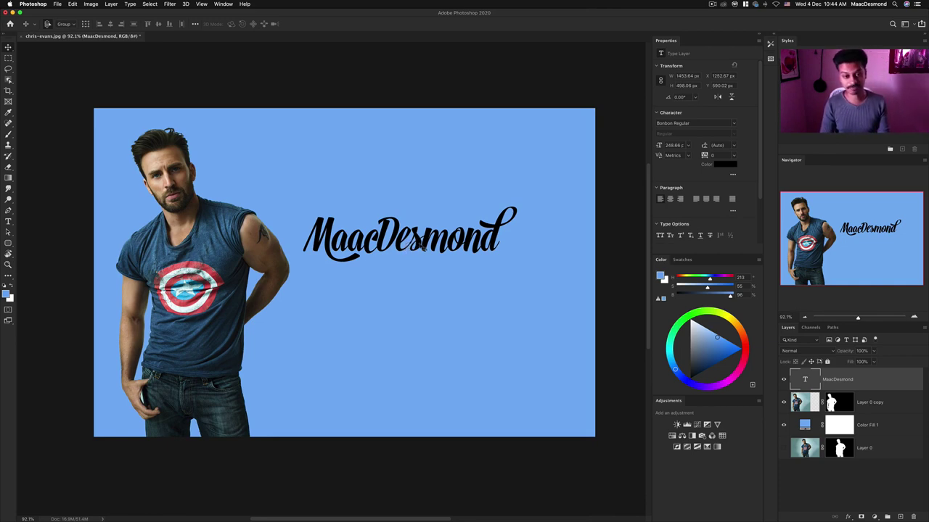
left_click_drag(422, 248, 427, 229)
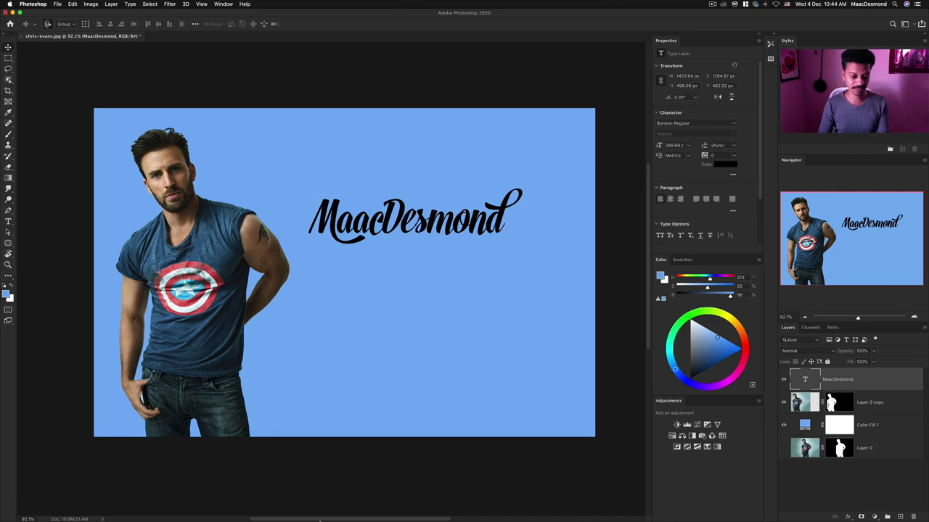
left_click(239, 499)
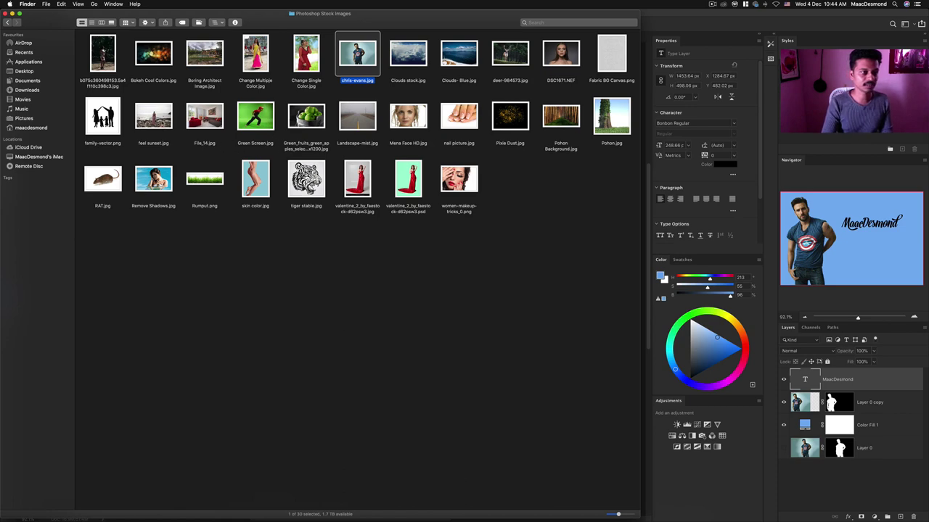
Step: Preview feel sunset.jpg in Finder and drag it onto Photoshop to open it
left_click(154, 117)
key("space")
key("space")
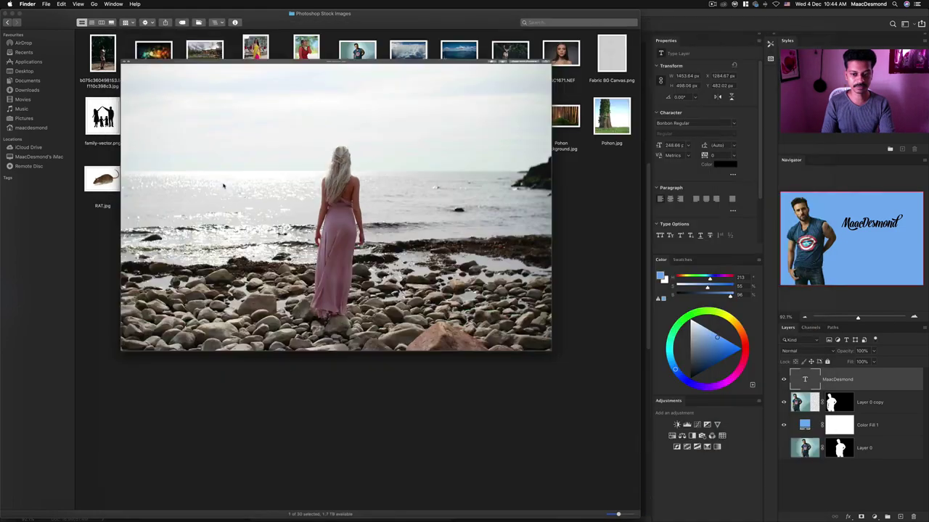
left_click_drag(153, 116, 457, 24)
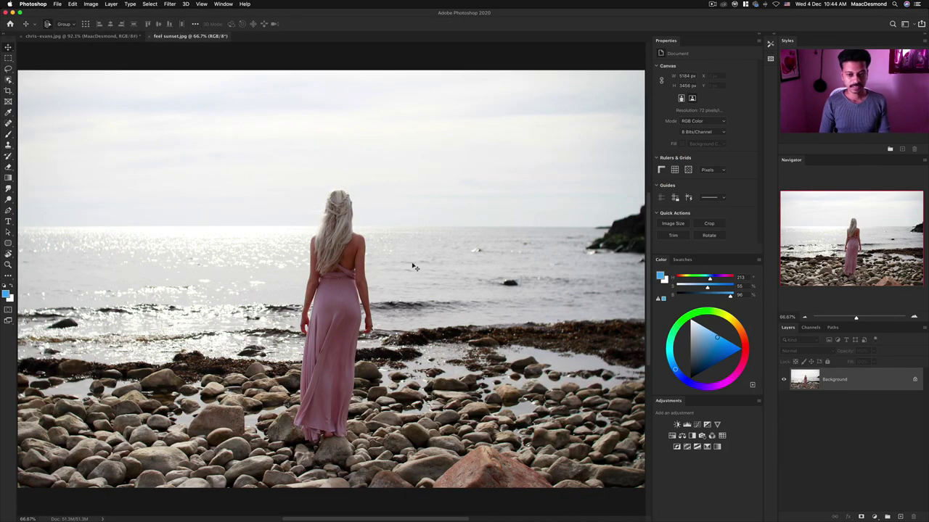
Step: Duplicate Background to Layer 1 and lasso a patch of shore right of the woman
key("super+j")
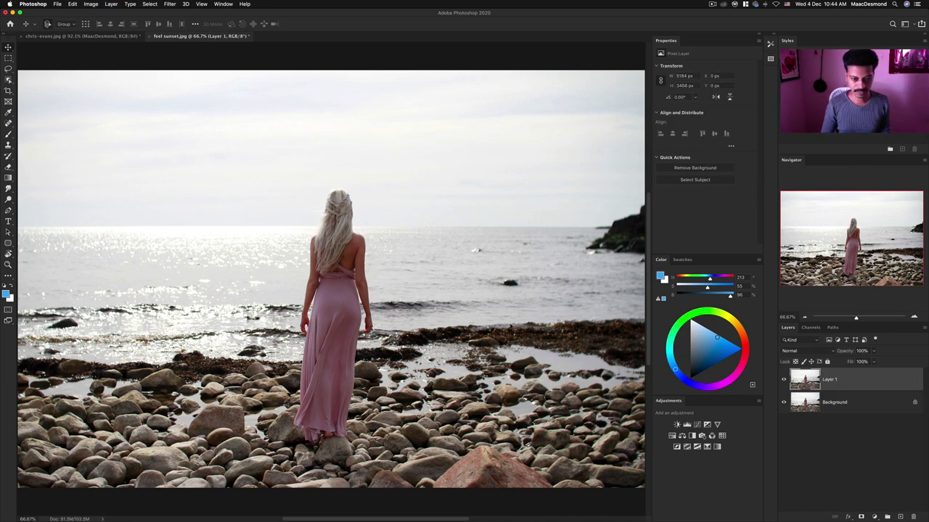
left_click(8, 69)
mouse_move(448, 320)
left_mouse_down()
mouse_move(389, 330)
mouse_move(458, 358)
mouse_move(579, 382)
mouse_move(609, 348)
mouse_move(623, 379)
mouse_move(627, 361)
mouse_move(647, 367)
mouse_move(639, 329)
mouse_move(582, 302)
mouse_move(446, 320)
mouse_move(439, 338)
mouse_move(467, 376)
mouse_move(521, 344)
mouse_move(490, 311)
mouse_move(465, 317)
left_mouse_up()
key("super+d")
left_click(73, 3)
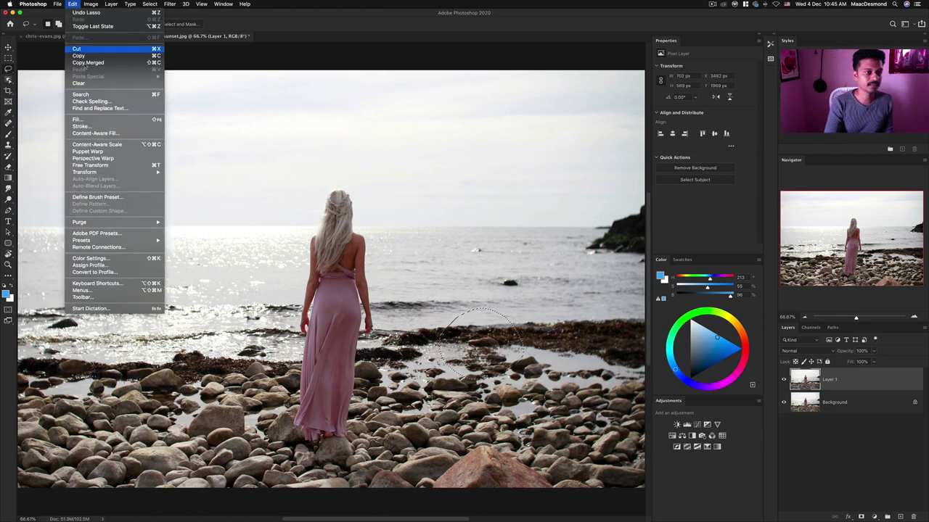
Step: Start Content-Aware Fill on the selection and try blue and purple overlay colours, then cancel
left_click(122, 134)
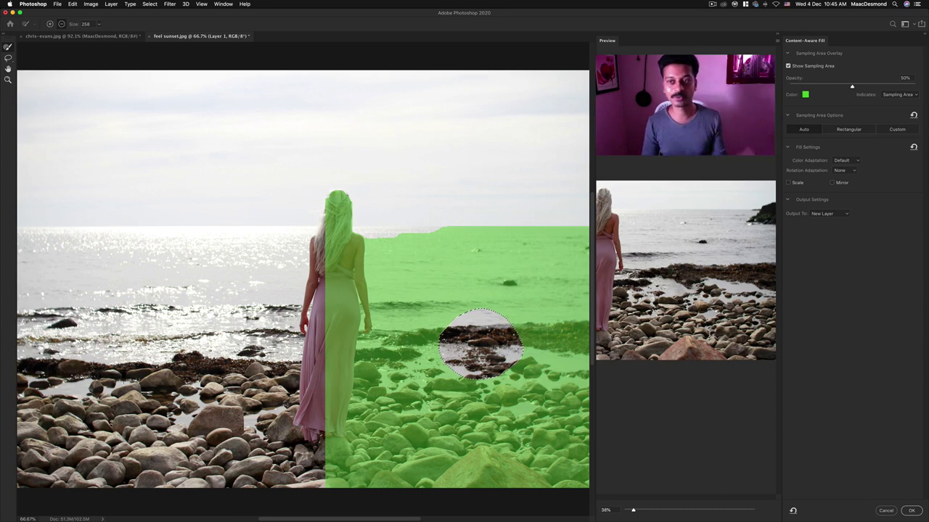
left_click(805, 96)
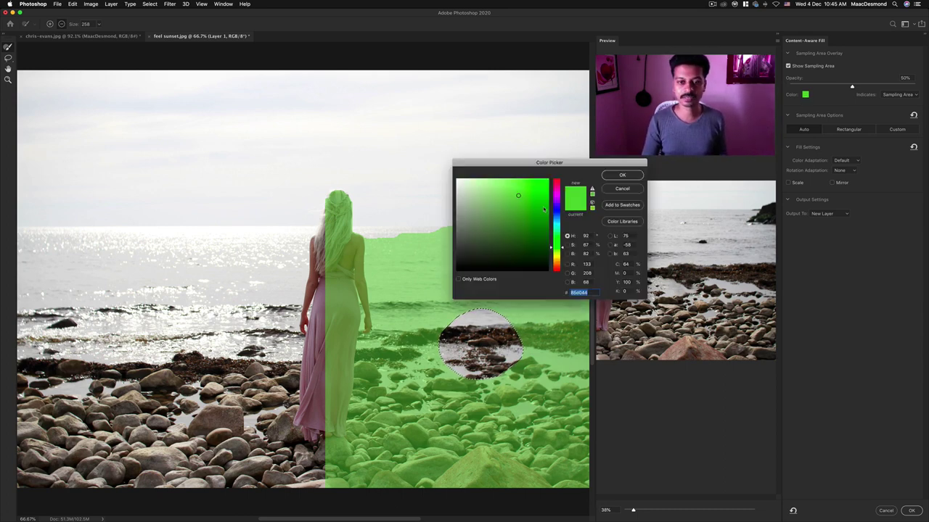
left_click(554, 215)
left_click_drag(554, 214, 555, 208)
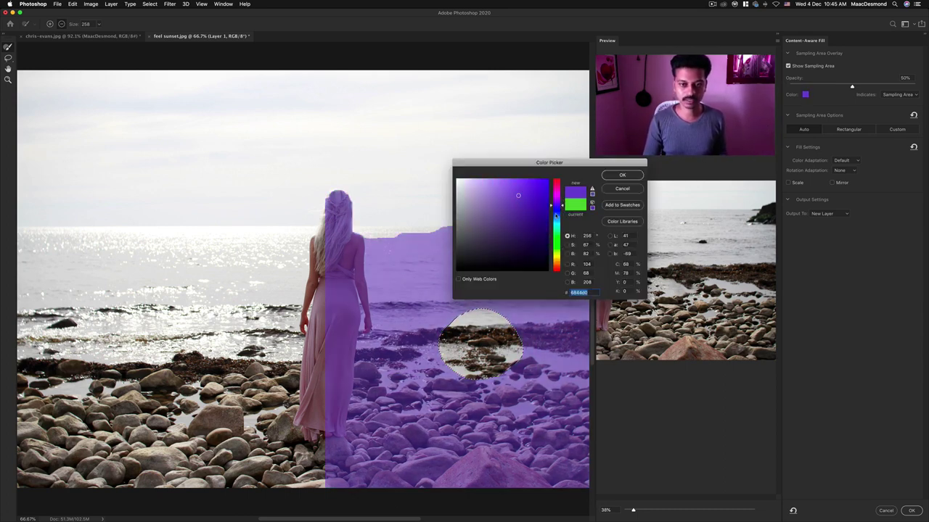
left_click(621, 188)
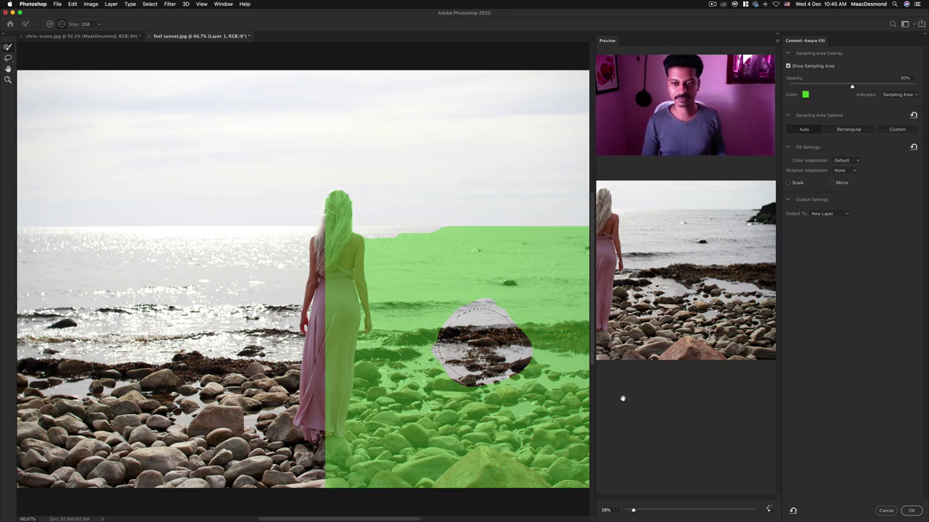
Step: Erase the right-hand shore from the sampling area and apply the fill
scroll(701, 384, "up", 3)
scroll(702, 308, "down", 3)
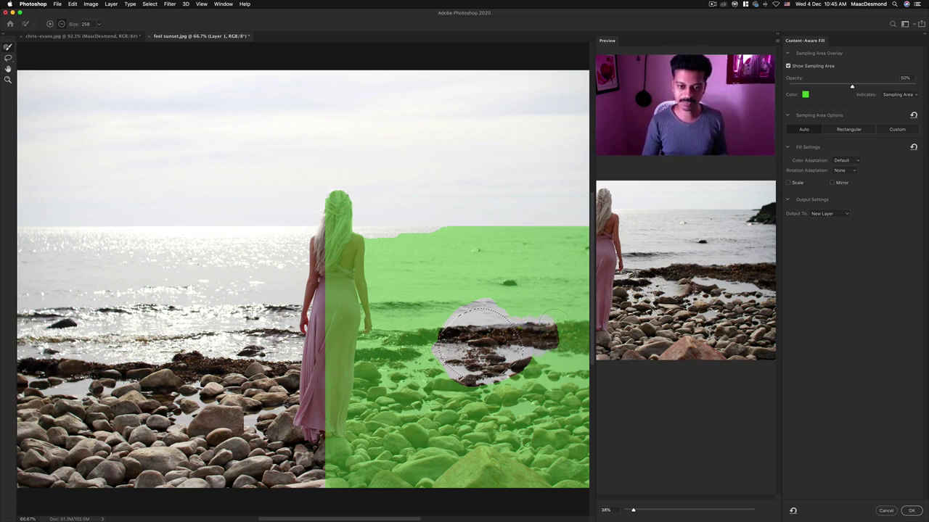
left_click_drag(551, 341, 579, 338)
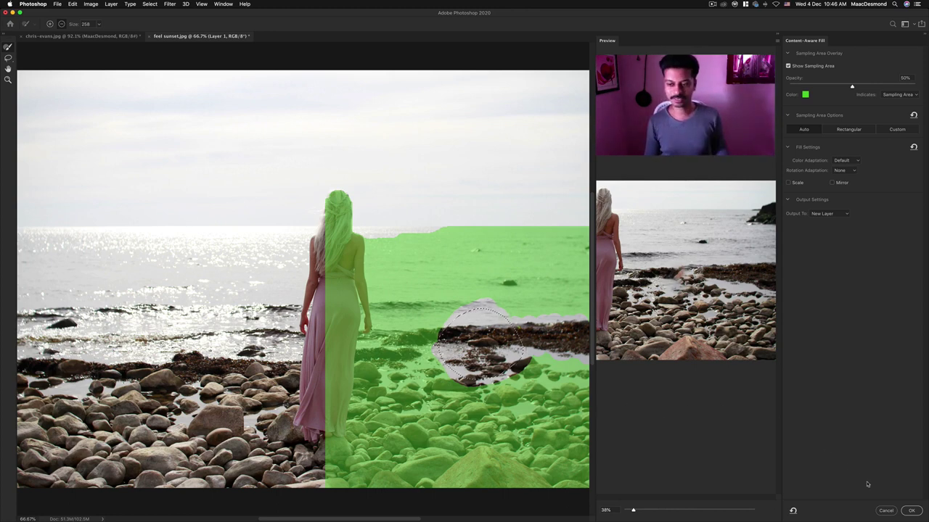
left_click(911, 510)
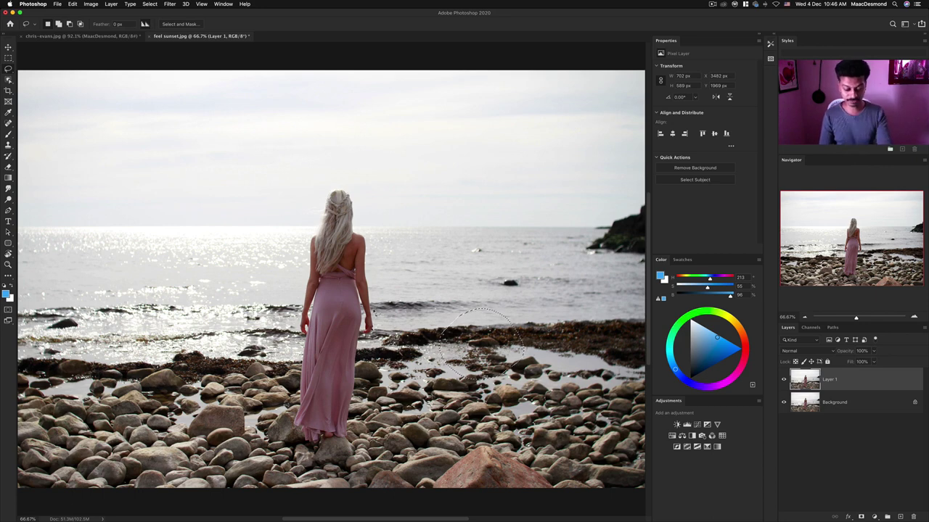
Step: Clear the lasso selection and switch back to the Move tool
key("super+f")
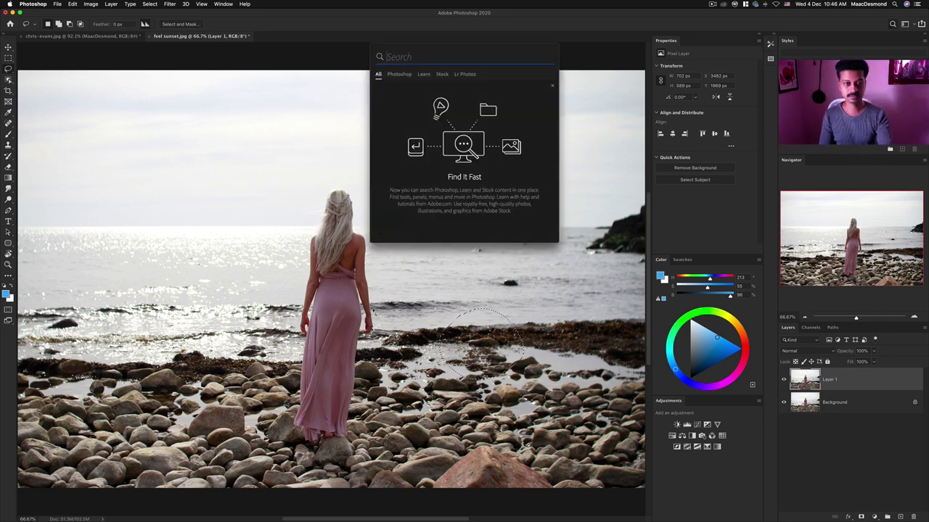
key("Escape")
key("super+d")
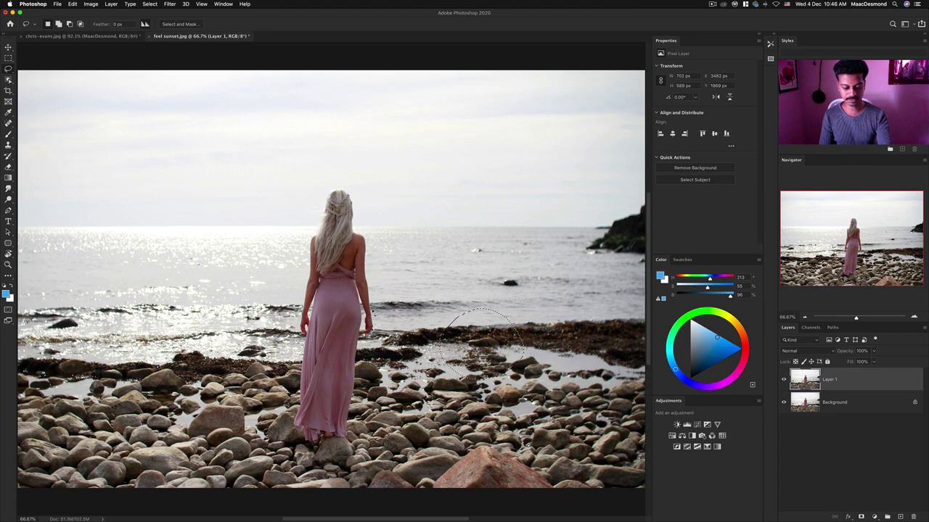
key("v")
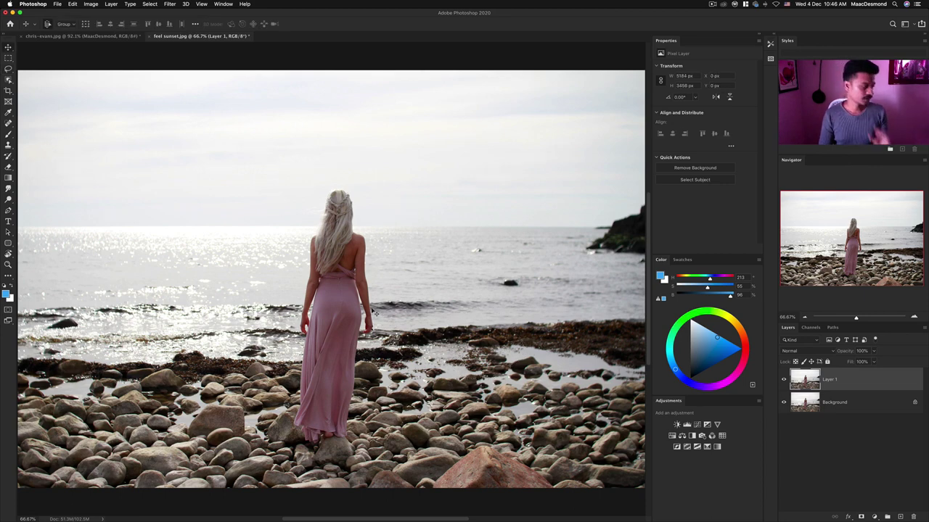
Step: Open Save for Web (Legacy), check its presets, and cancel without exporting
left_click(57, 5)
mouse_move(102, 107)
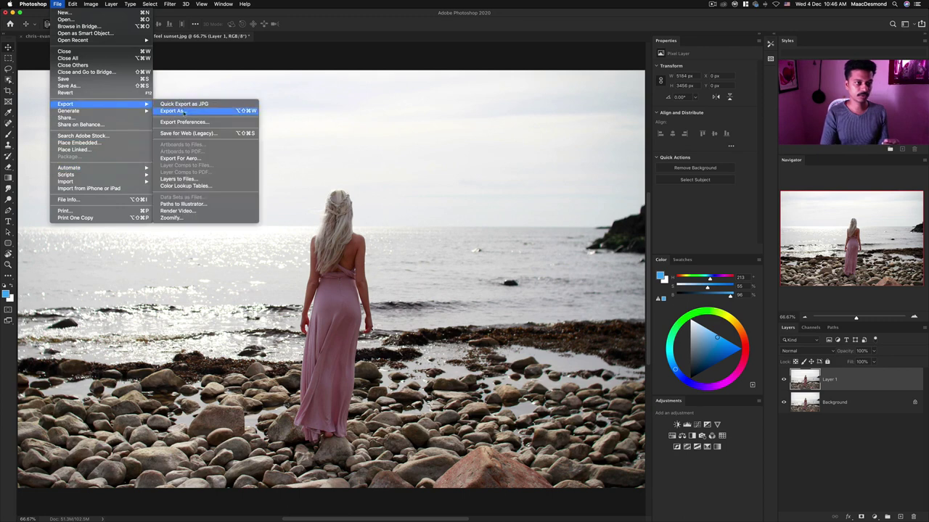
left_click(210, 134)
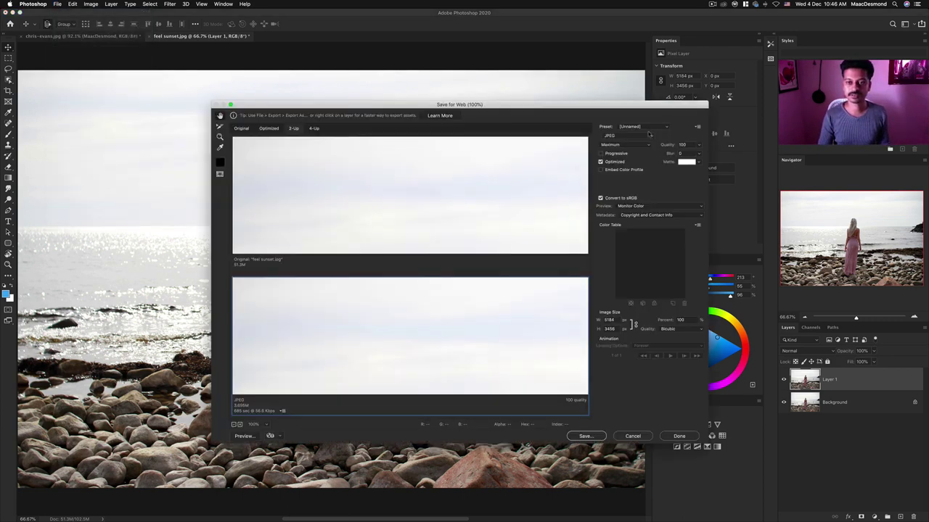
left_click(648, 131)
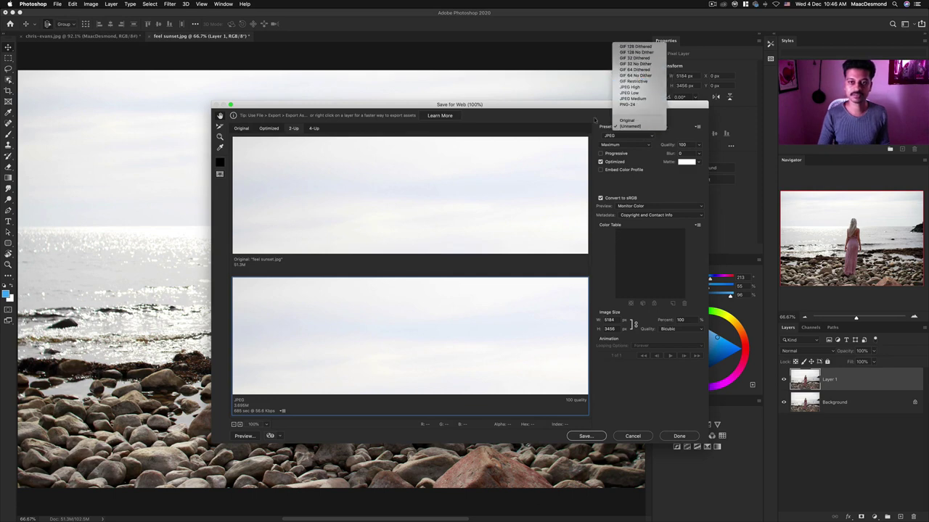
key("Escape")
left_click(632, 436)
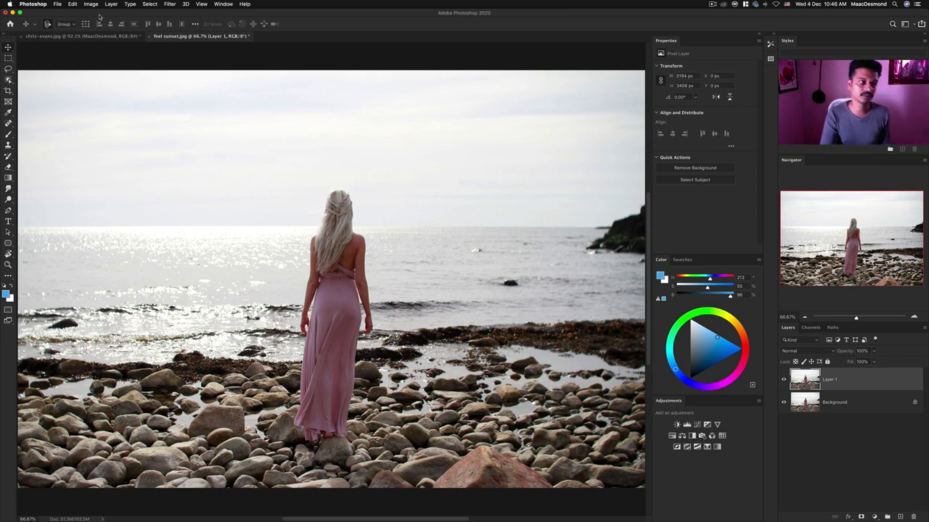
left_click(57, 5)
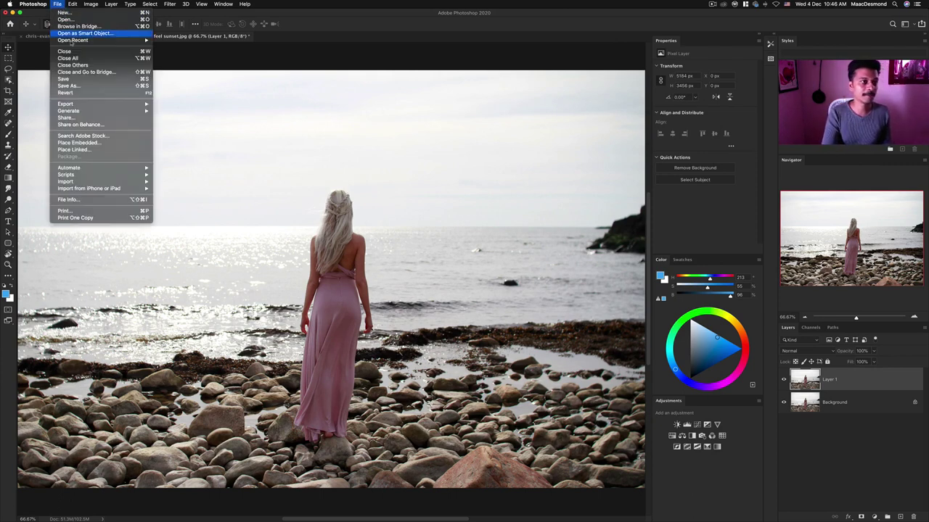
Step: Start Save As to the computer, switch the format to GIF, then cancel without saving
left_click(115, 85)
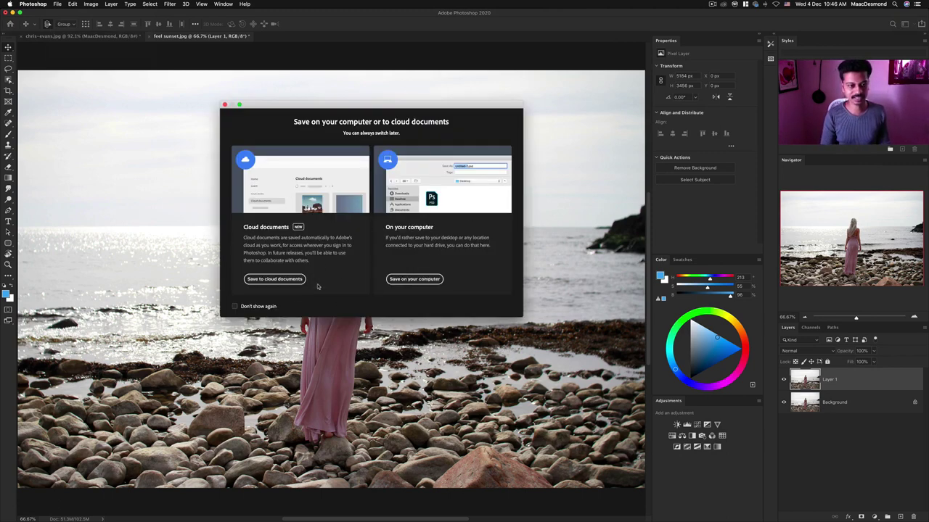
left_click(435, 280)
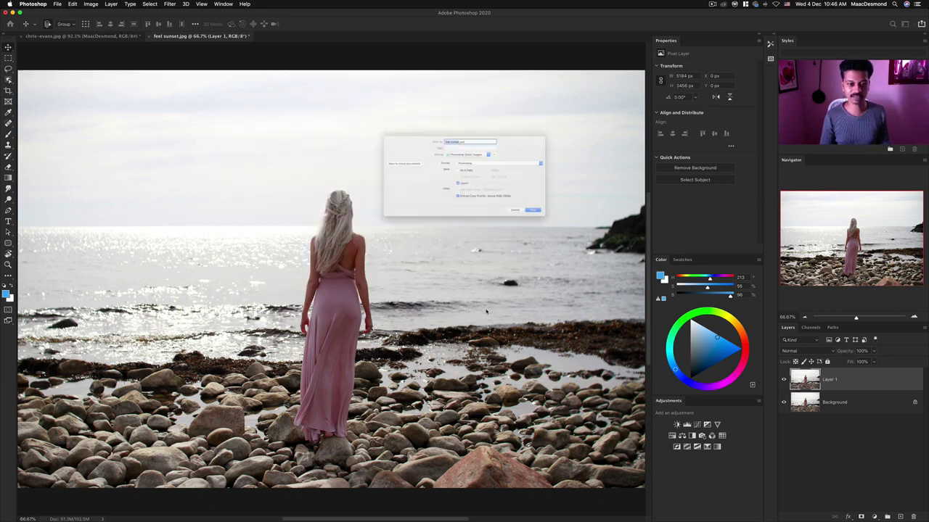
left_click(488, 156)
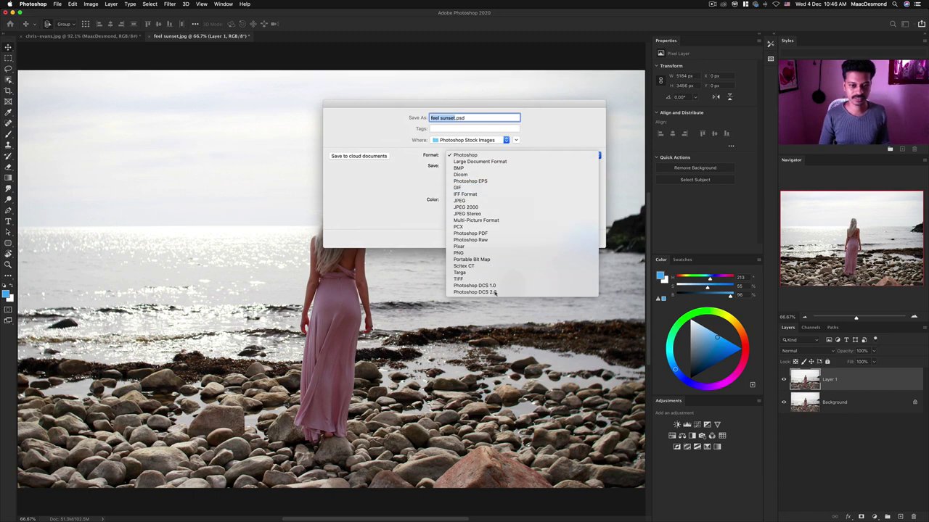
left_click(499, 188)
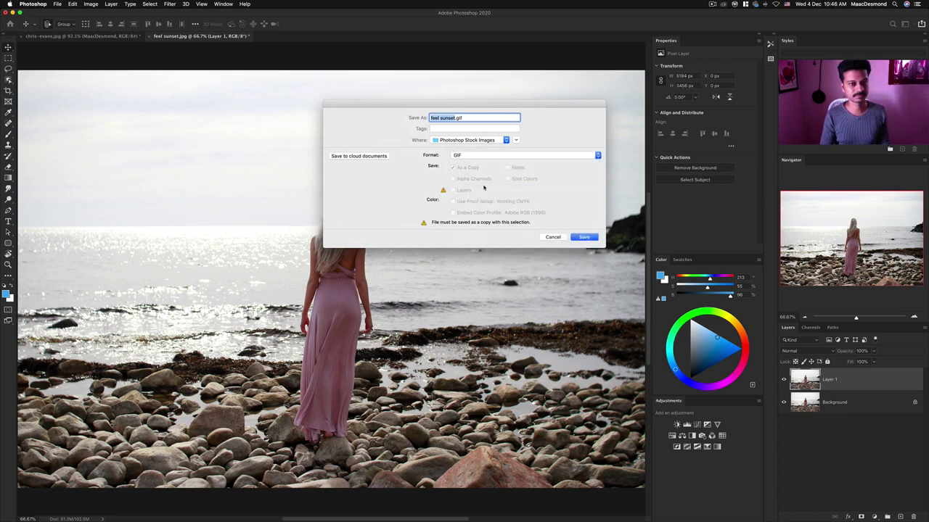
left_click(552, 238)
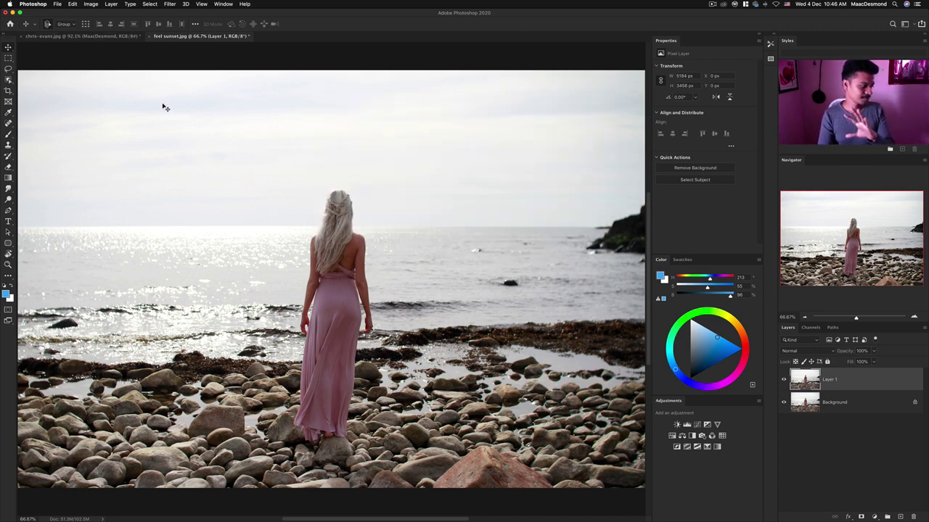
Step: Dismiss the File menu and switch to the chris-evans.jpg document tab
left_click(56, 4)
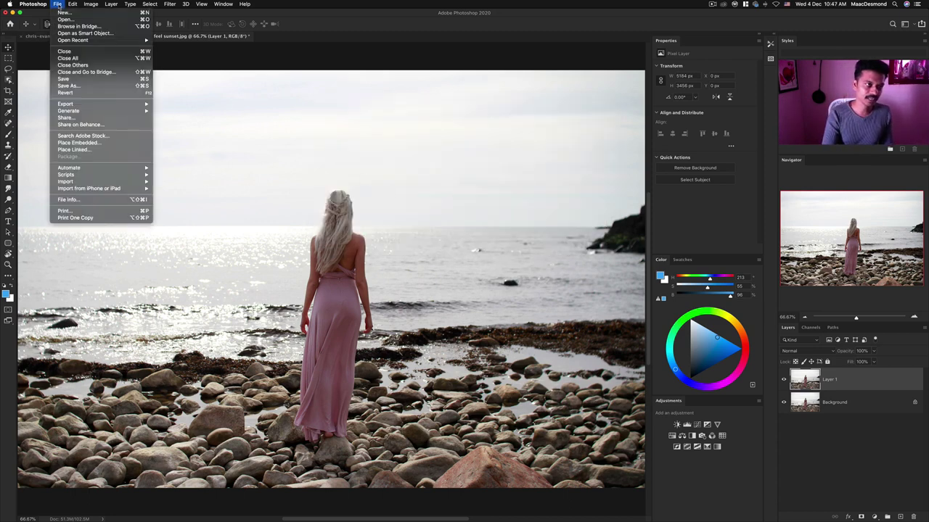
mouse_move(113, 189)
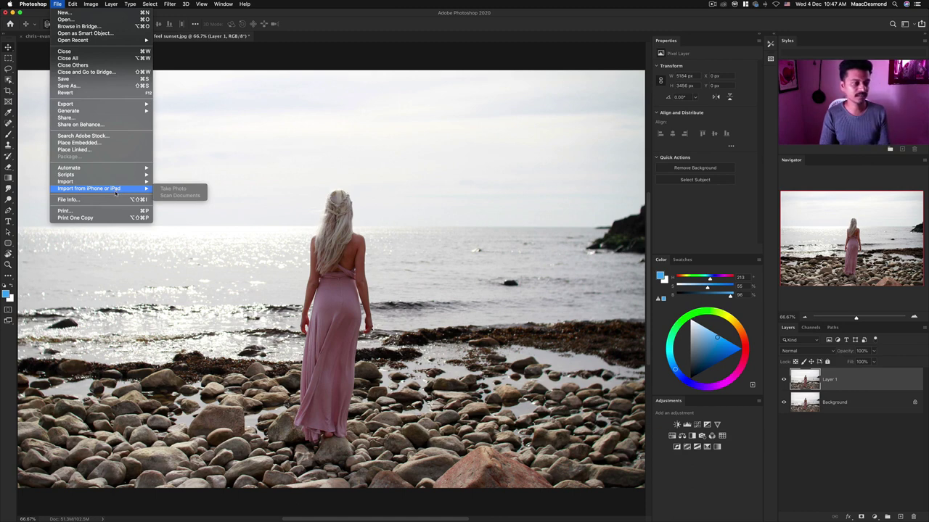
left_click(193, 220)
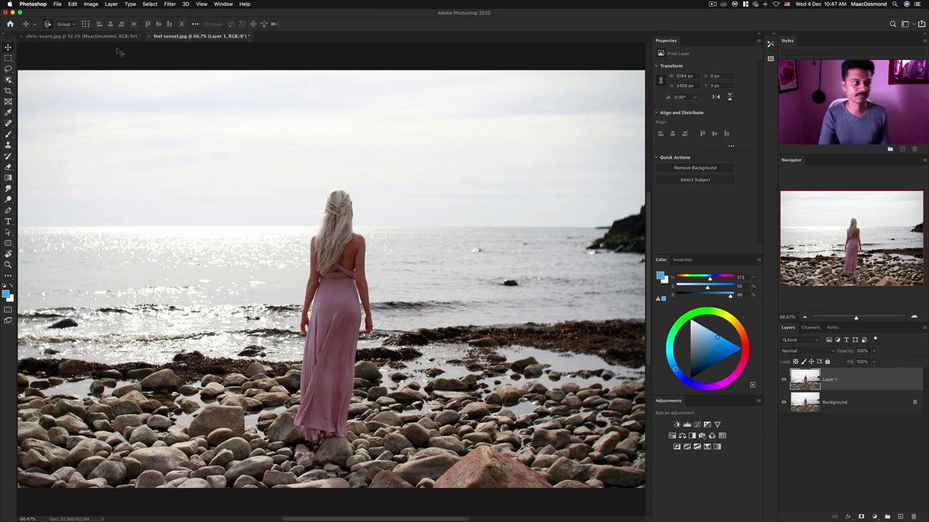
left_click(110, 36)
Step: Reposition the MaacDesmond title and draw a rounded rectangle below it
left_click_drag(428, 229, 448, 204)
left_click(8, 243)
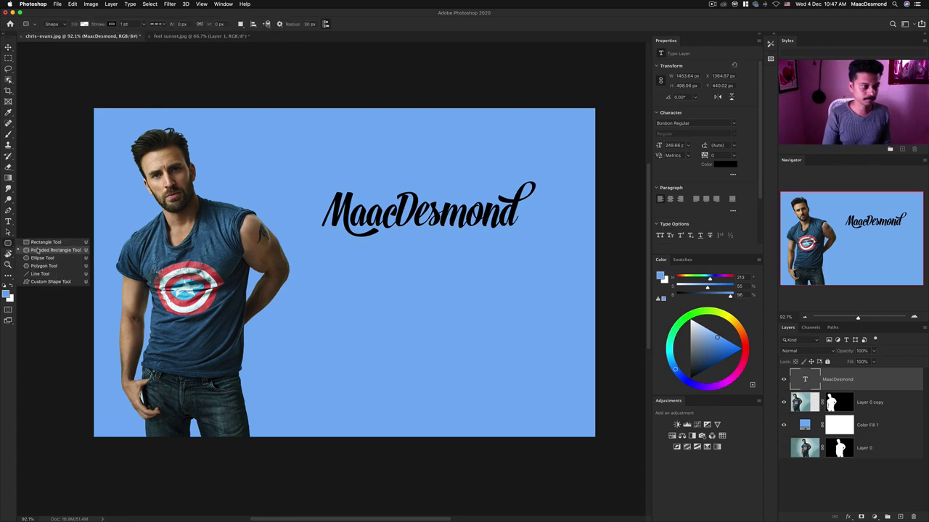
left_click(45, 251)
left_click_drag(369, 285, 512, 346)
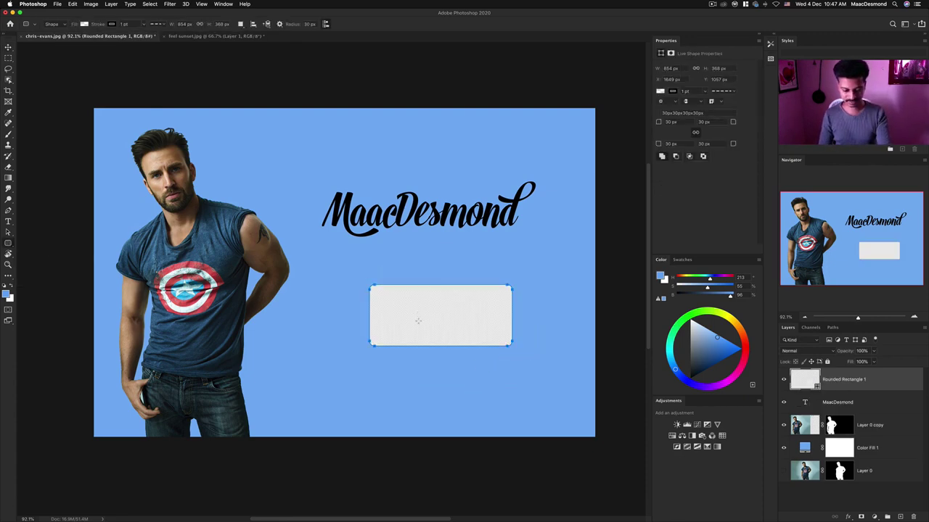
key("v")
Step: Fill the rectangle with the first Trees leaf pattern at 34% scale
double_click(802, 381)
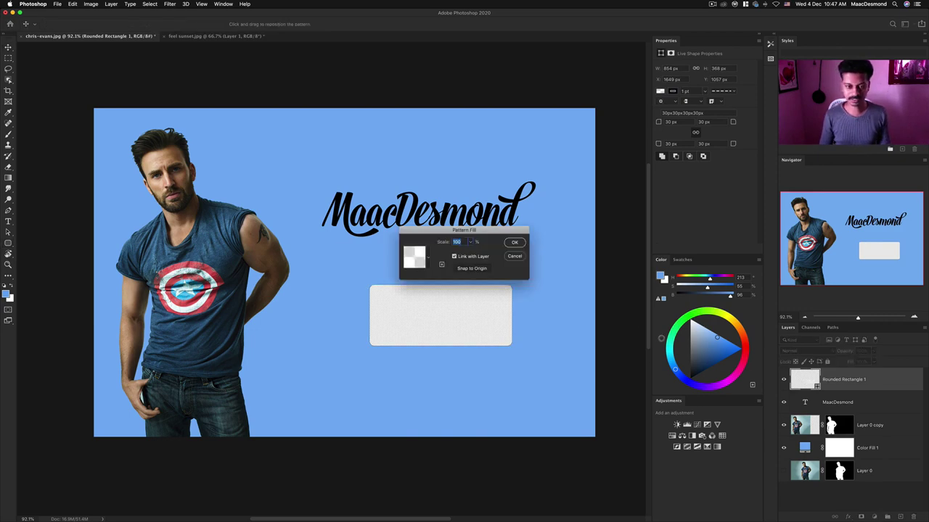
left_click(428, 259)
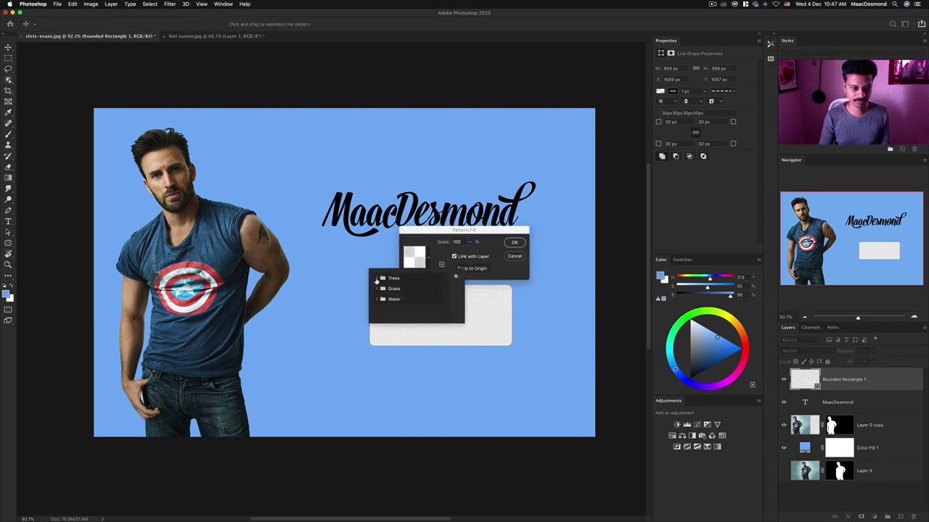
left_click(458, 241)
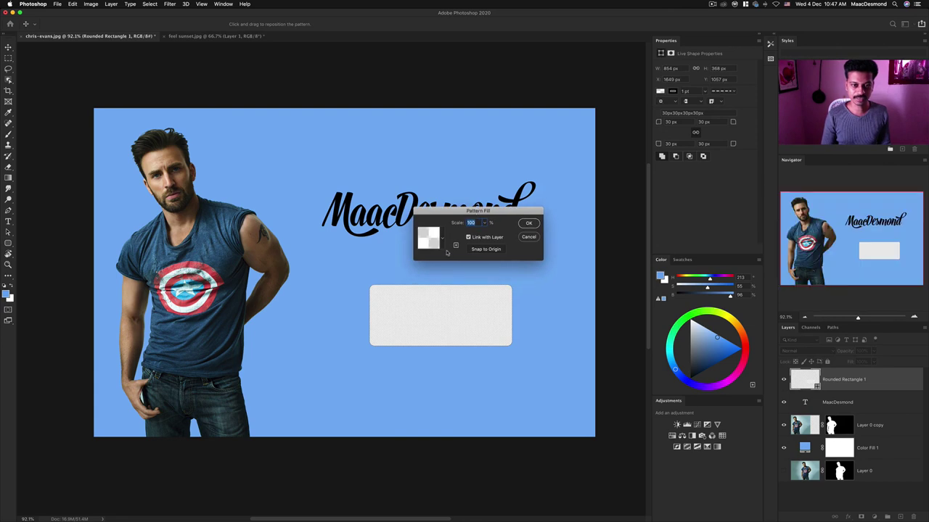
left_click(442, 240)
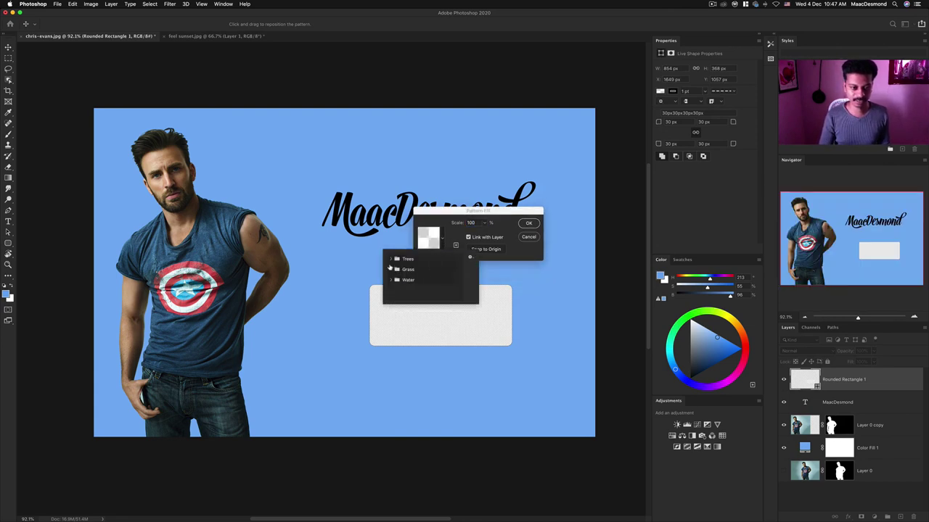
left_click(391, 260)
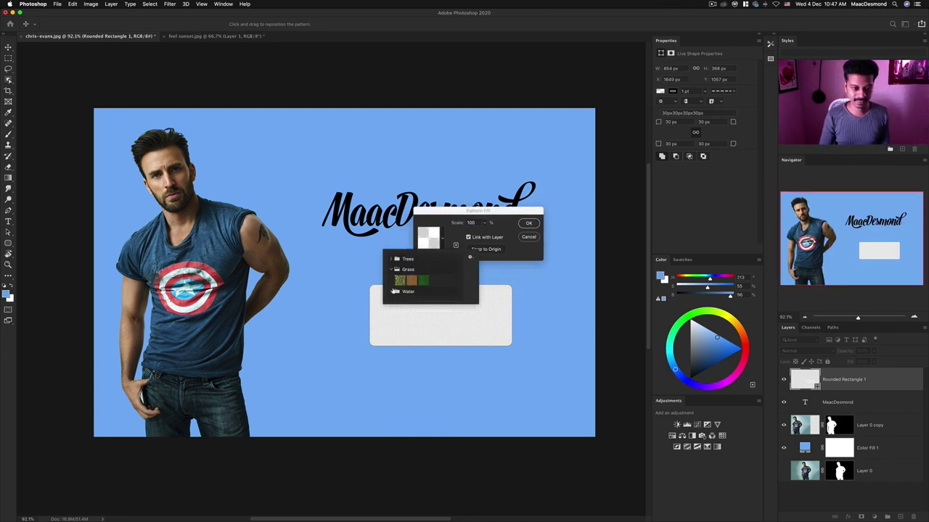
left_click(391, 260)
left_click(391, 260)
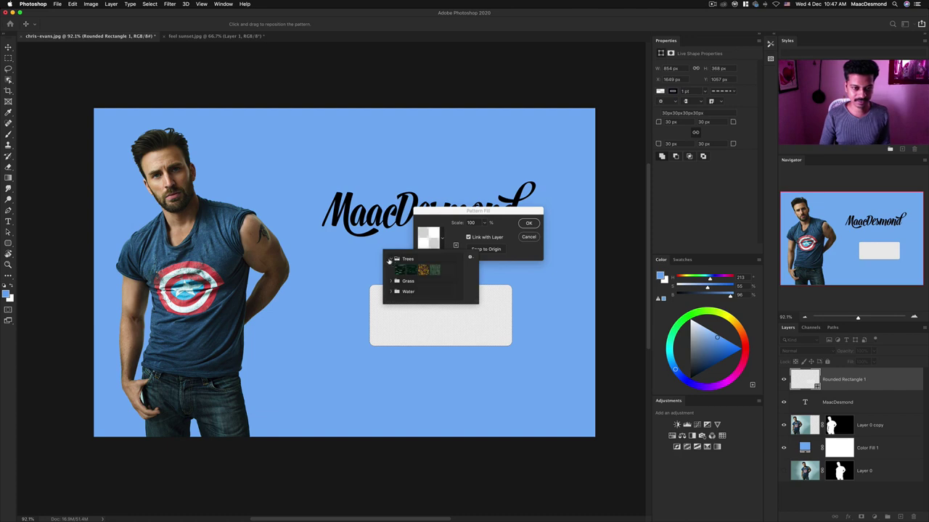
left_click(391, 292)
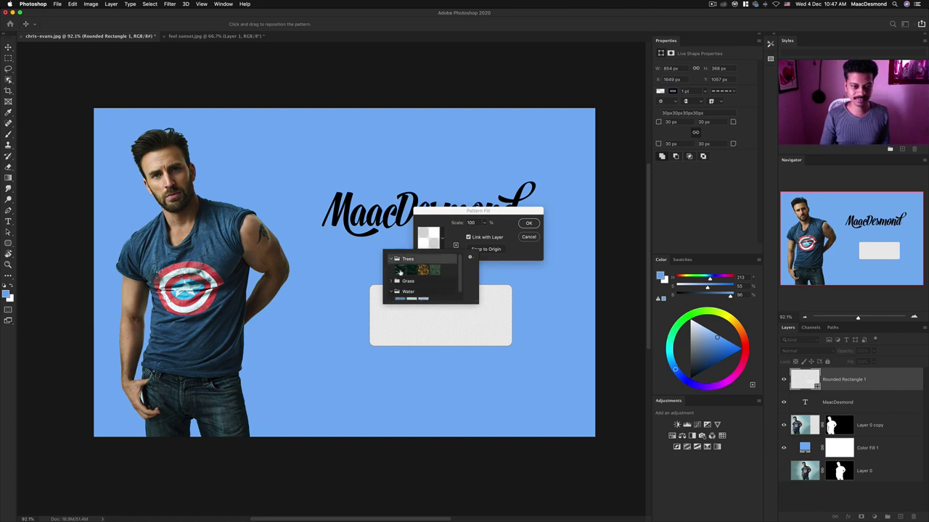
left_click(399, 270)
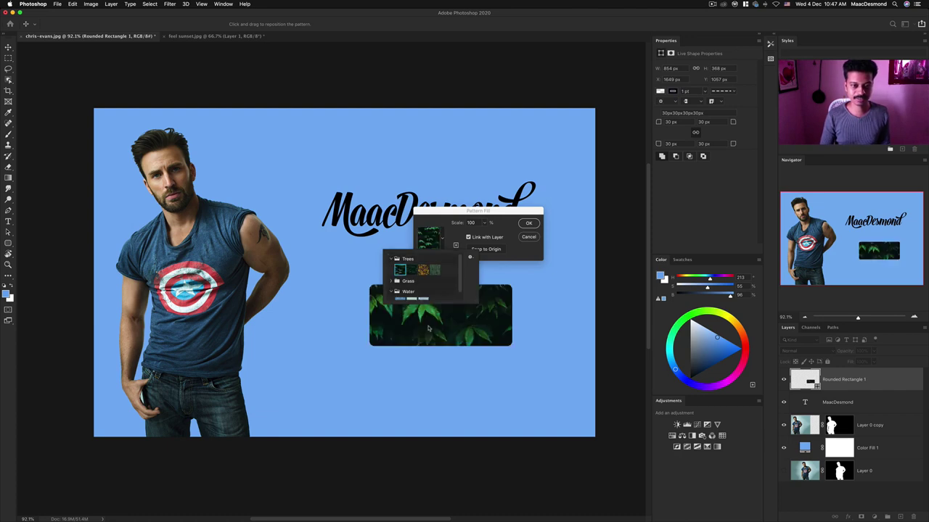
left_click(519, 255)
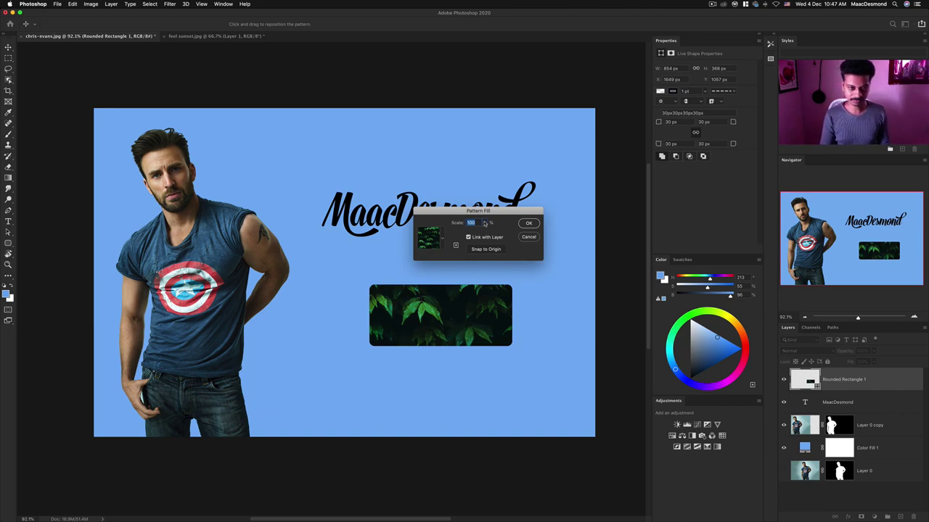
left_click_drag(485, 225, 481, 241)
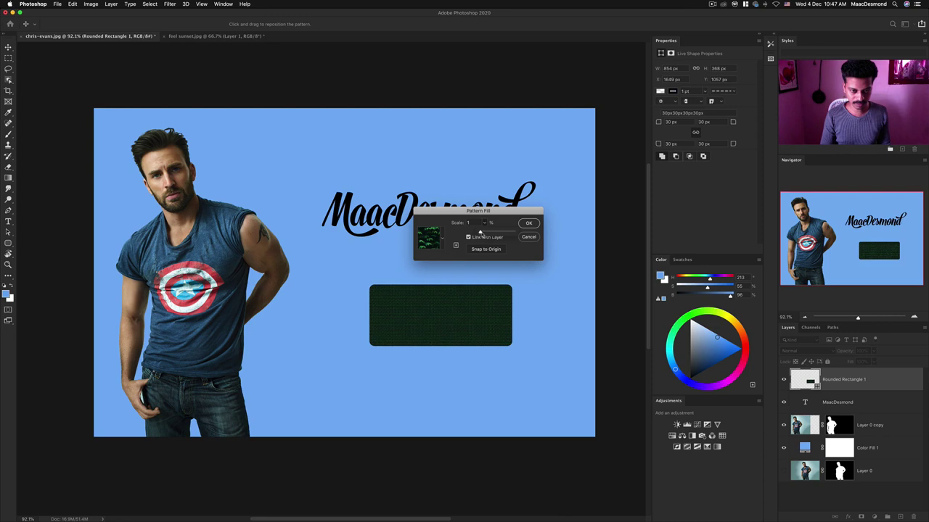
left_click_drag(480, 233, 482, 236)
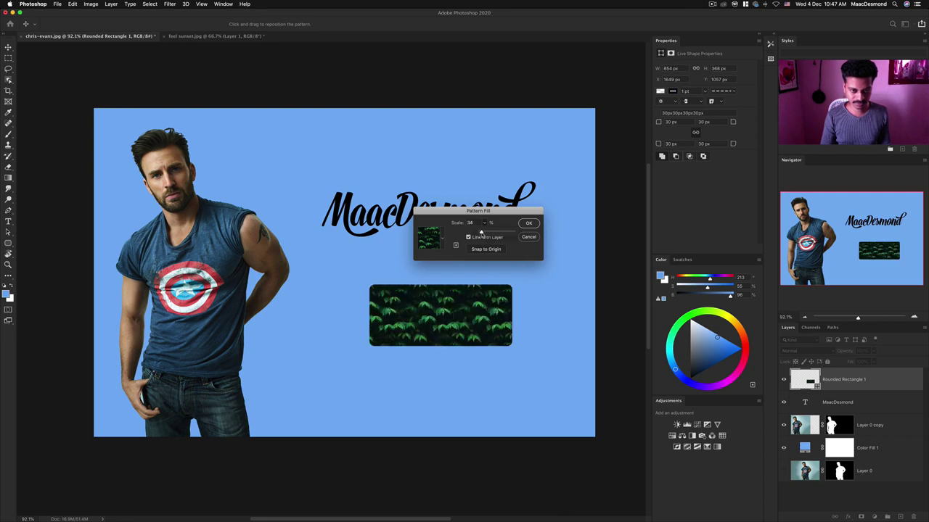
left_click(528, 222)
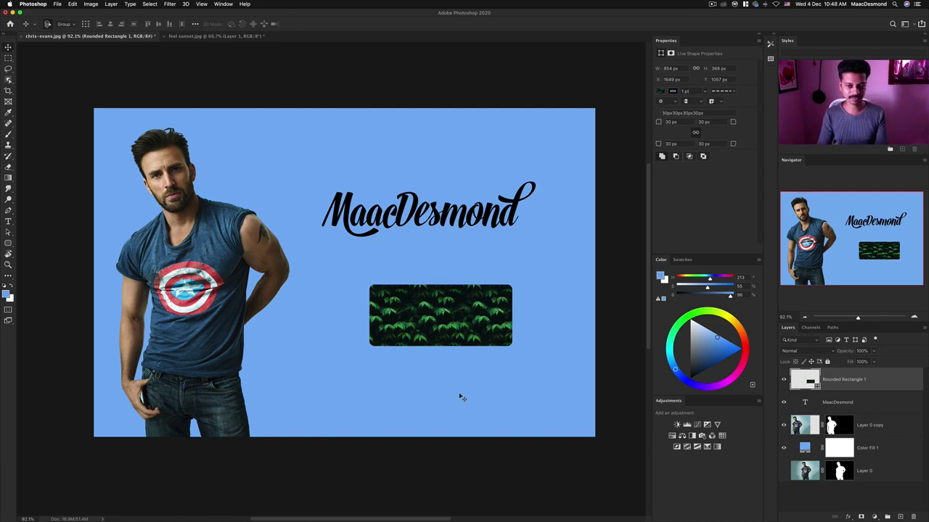
Step: Show the Patterns panel and toggle the Water, Grass and Trees groups
left_click(223, 4)
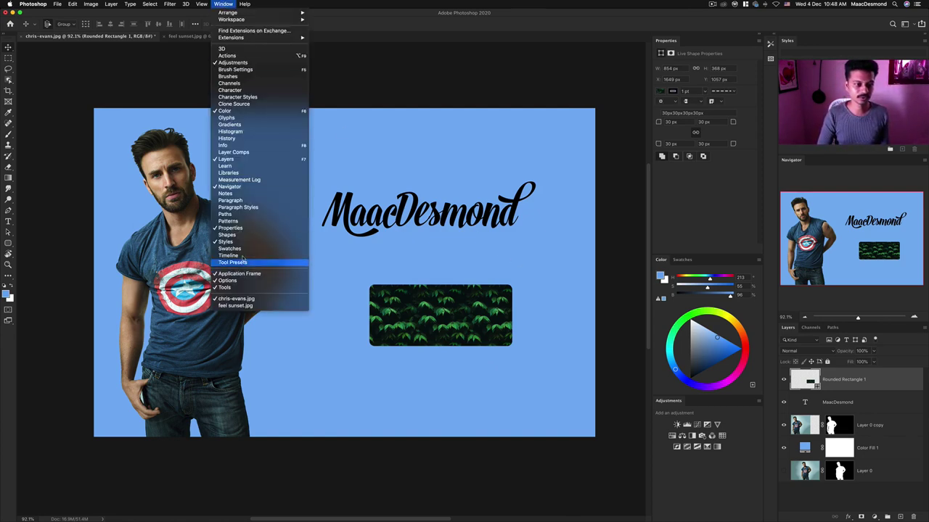
left_click(231, 220)
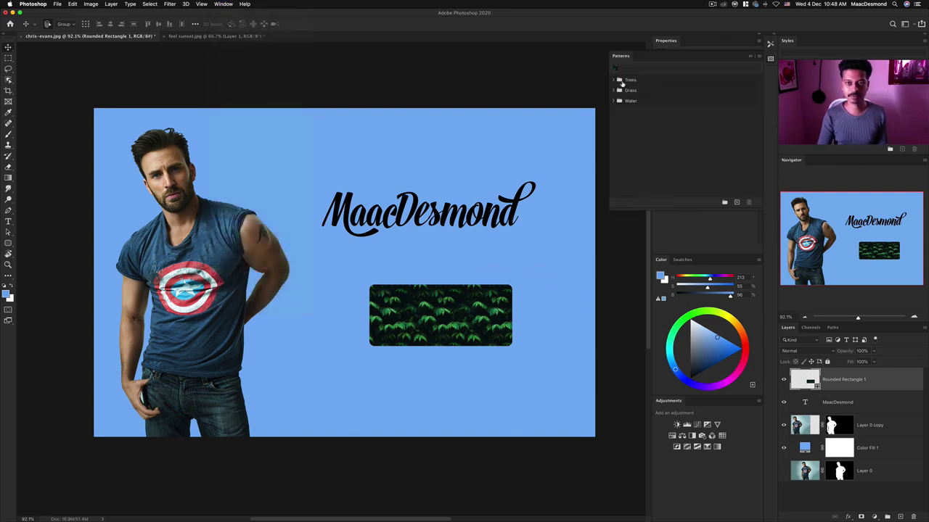
left_click(614, 101)
left_click(614, 89)
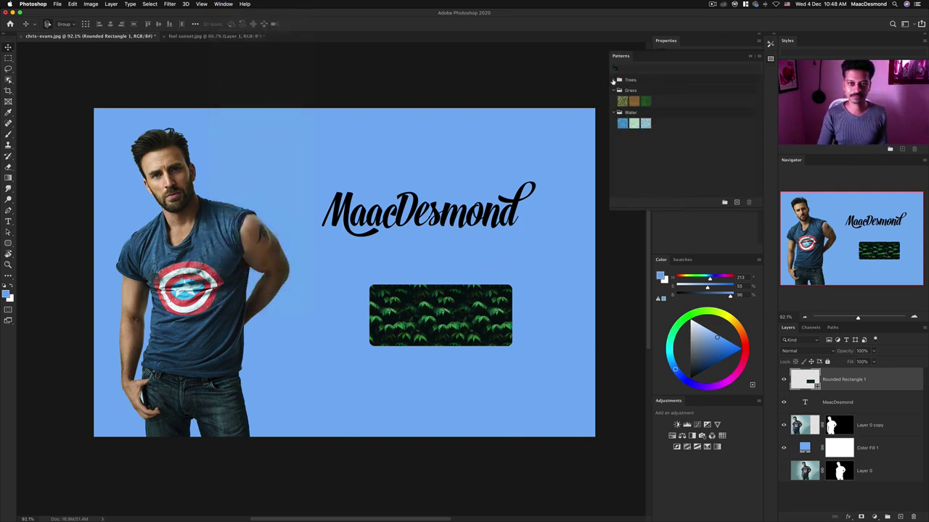
left_click(613, 81)
left_click(613, 80)
left_click(613, 91)
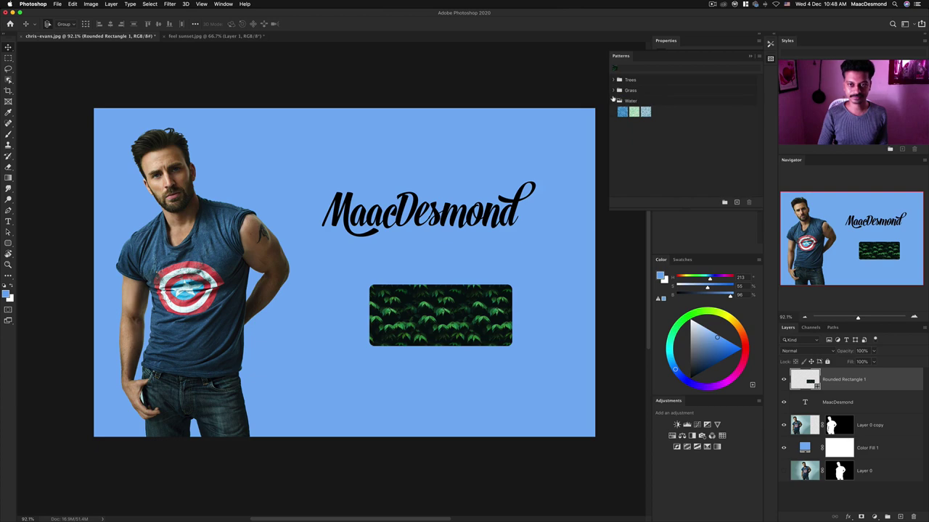
left_click(615, 101)
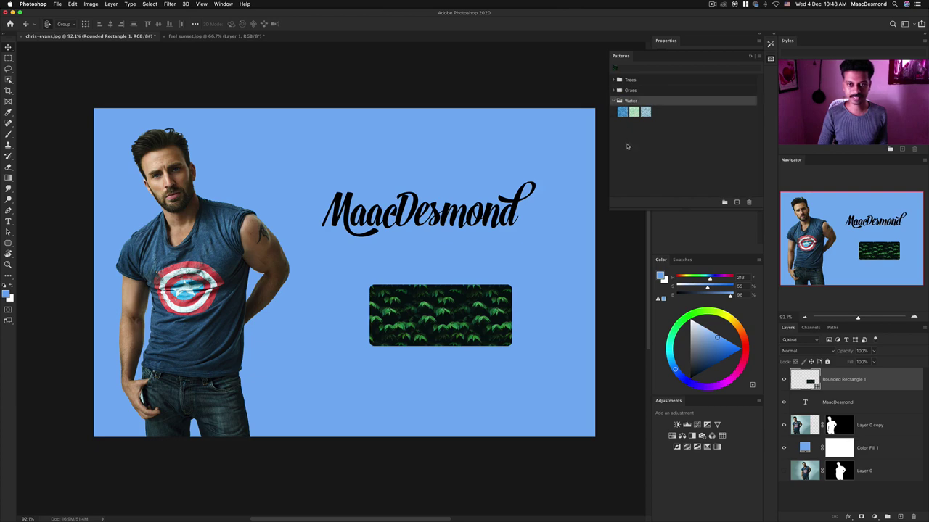
Step: Switch patterns to large thumbnails, collapse all groups, and close the Patterns panel
left_click(759, 57)
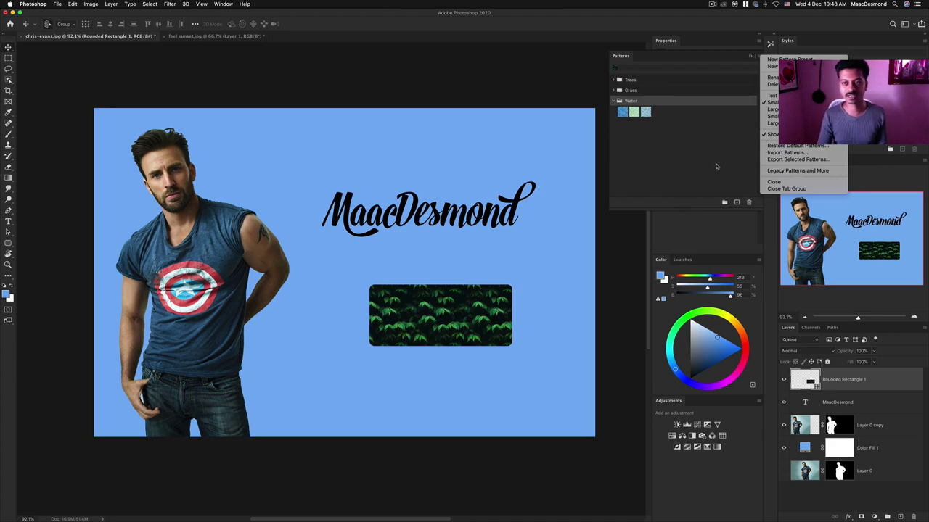
left_click(772, 108)
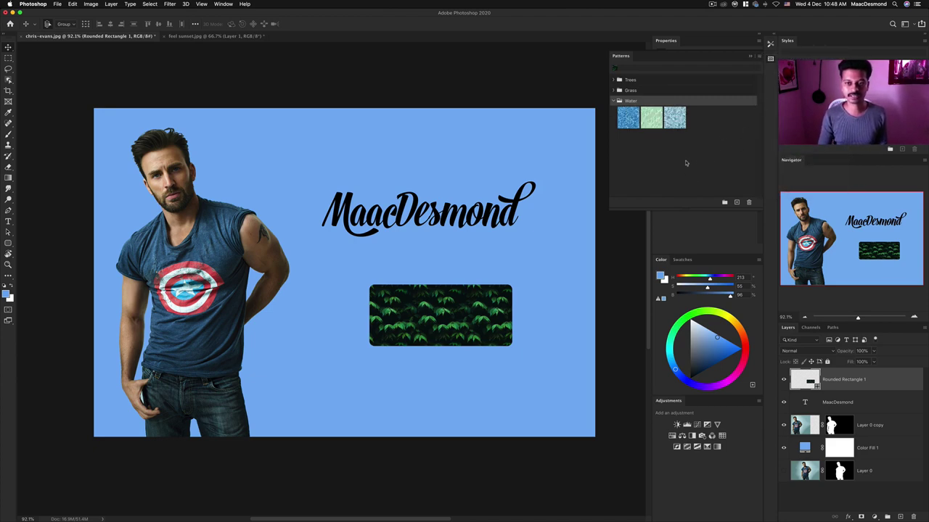
left_click(615, 90)
left_click(614, 79)
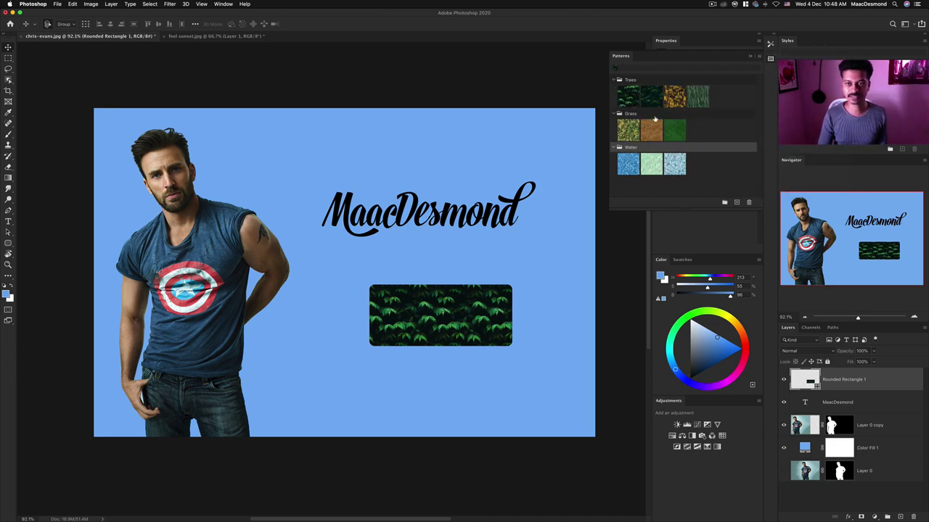
left_click(615, 80)
left_click(615, 90)
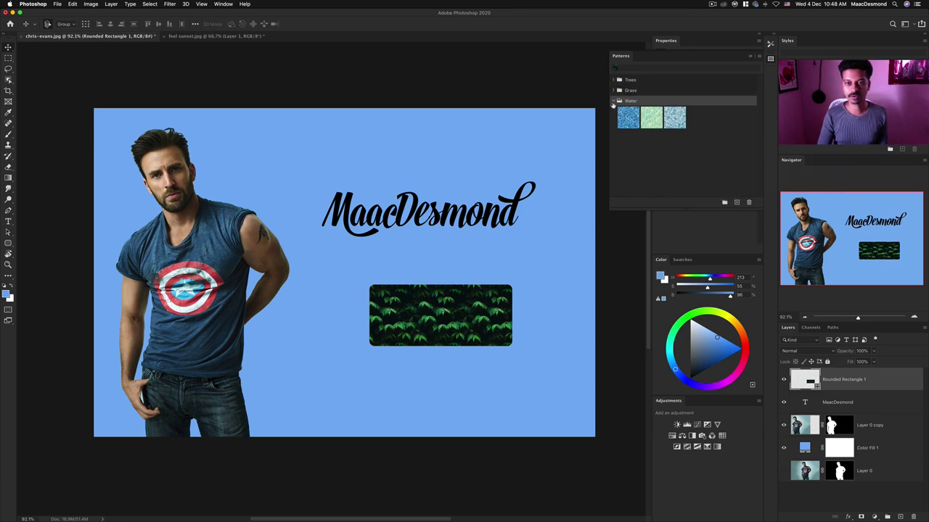
left_click(615, 101)
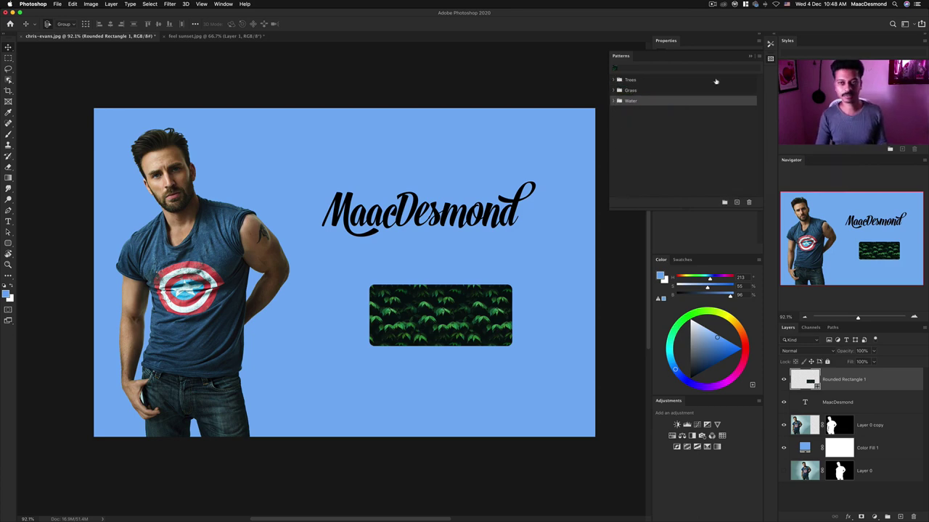
left_click(748, 58)
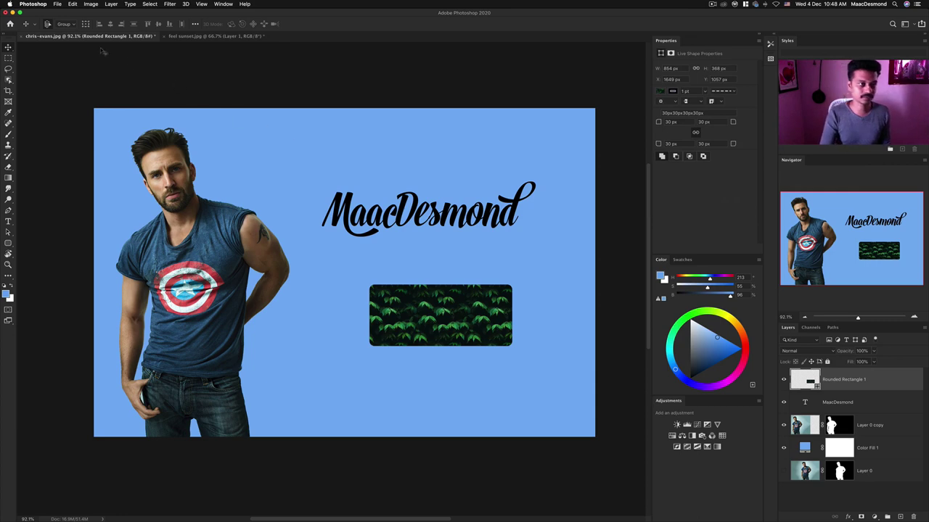
left_click(73, 5)
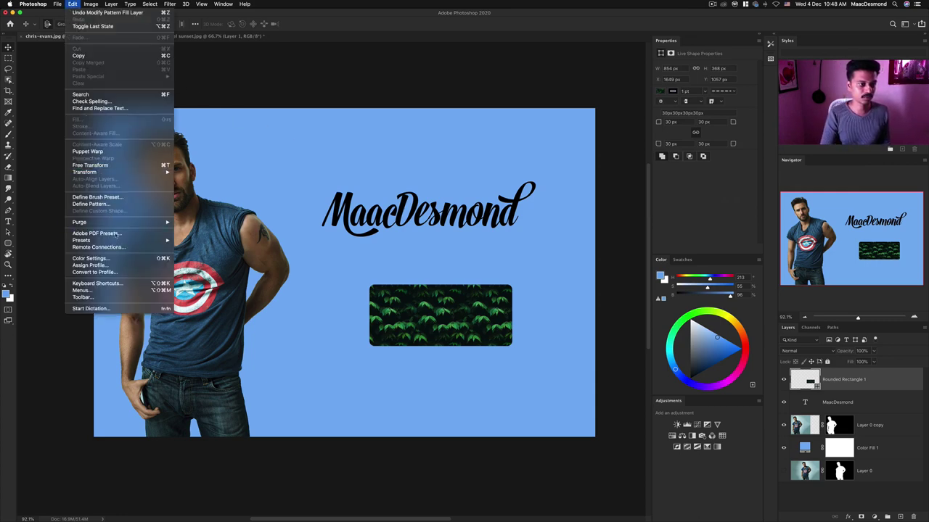
mouse_move(135, 241)
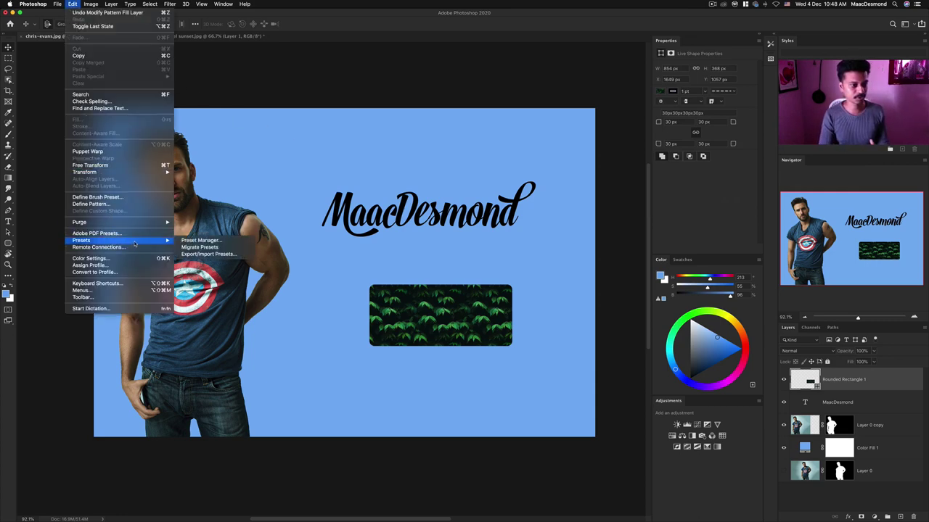
left_click(233, 240)
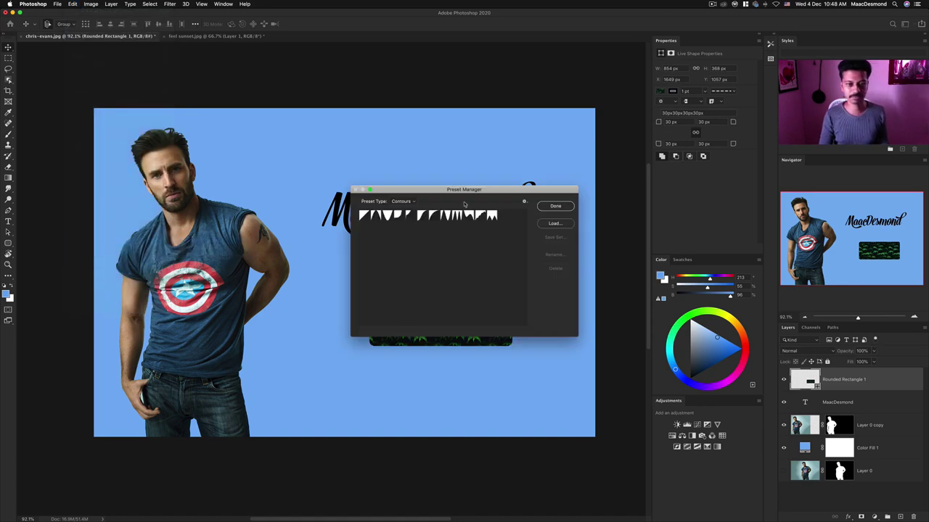
left_click_drag(455, 189, 360, 192)
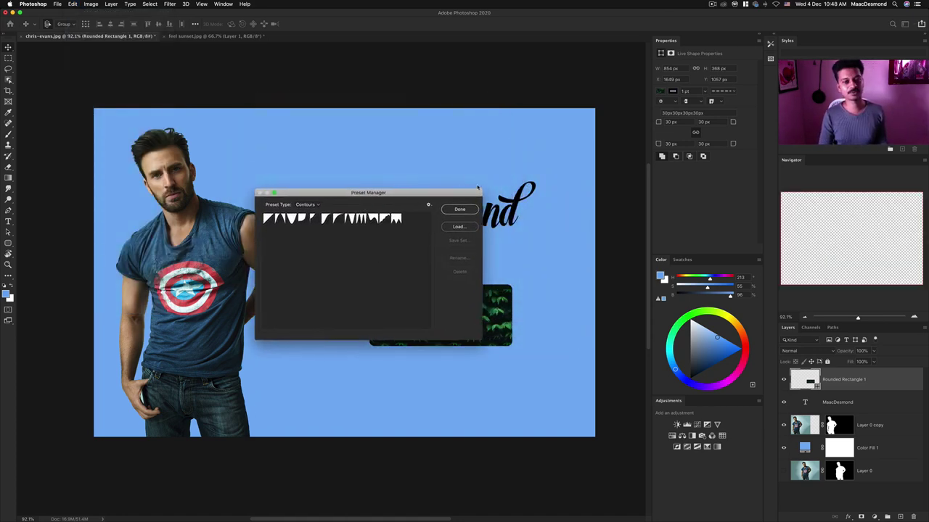
left_click_drag(480, 189, 516, 165)
left_click(305, 180)
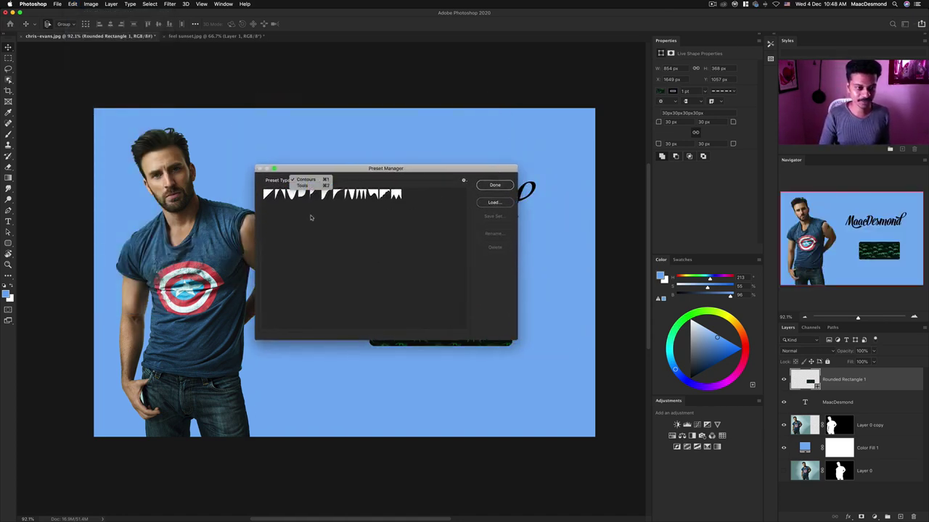
left_click(320, 186)
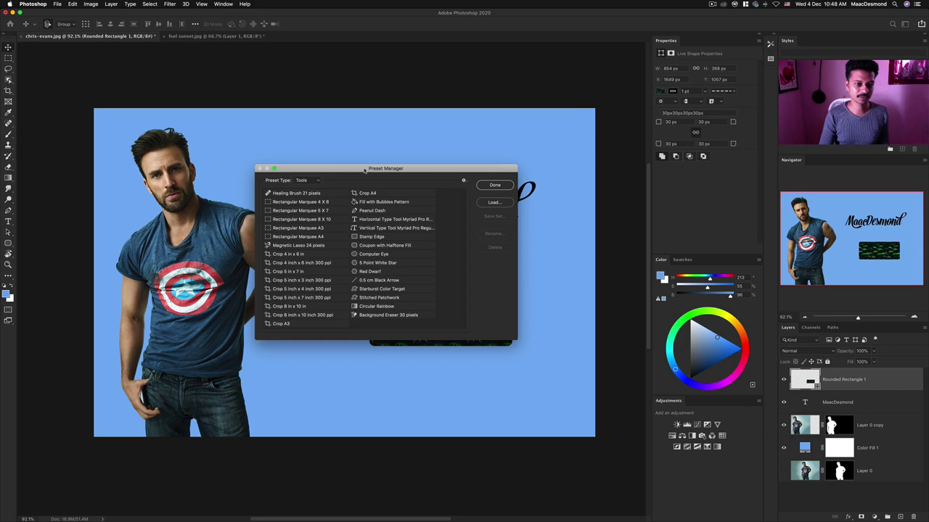
left_click_drag(364, 170, 358, 184)
left_click(491, 200)
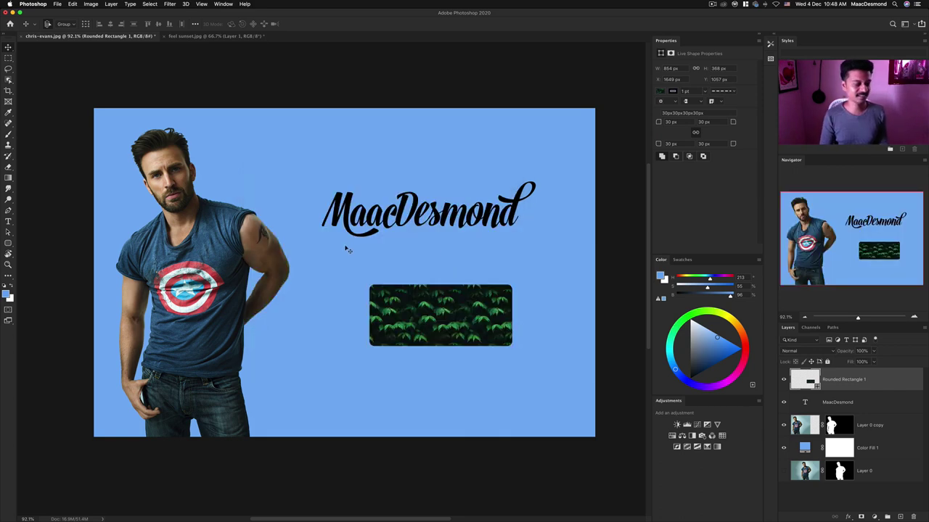
Step: Move the leafy rounded box above the MaacDesmond title and open a Finder window
left_click_drag(448, 316, 432, 155)
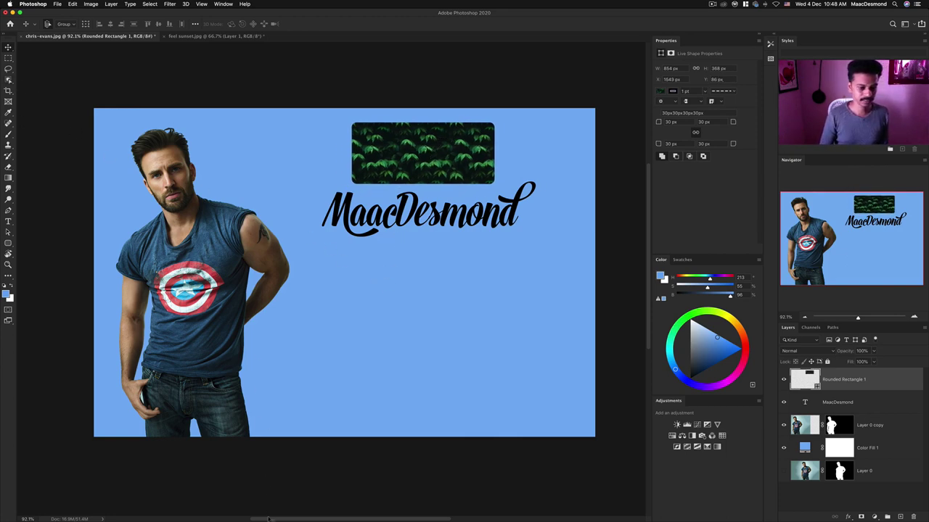
mouse_move(261, 516)
left_click(240, 499)
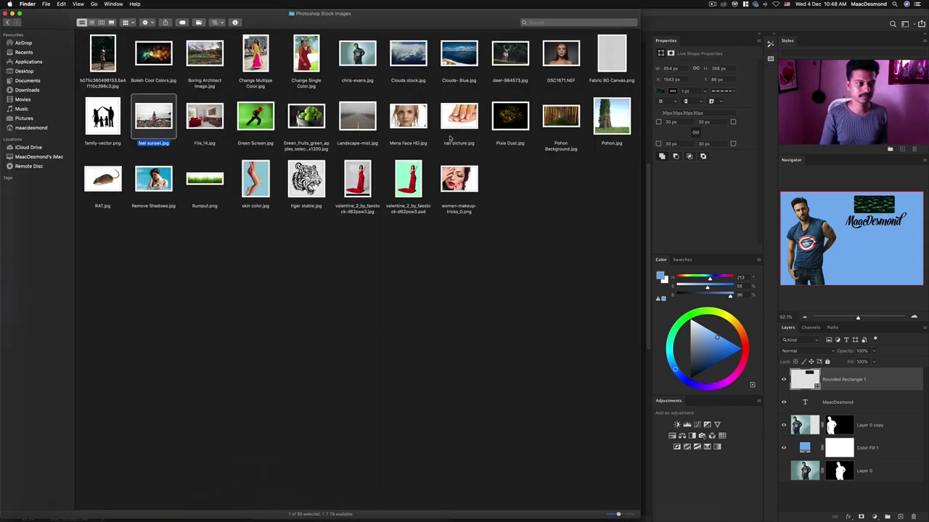
Step: Place family-vector.png below the title right of the man, commit it, and nudge it up-left
left_click_drag(281, 24, 626, 91)
left_click_drag(448, 181, 344, 276)
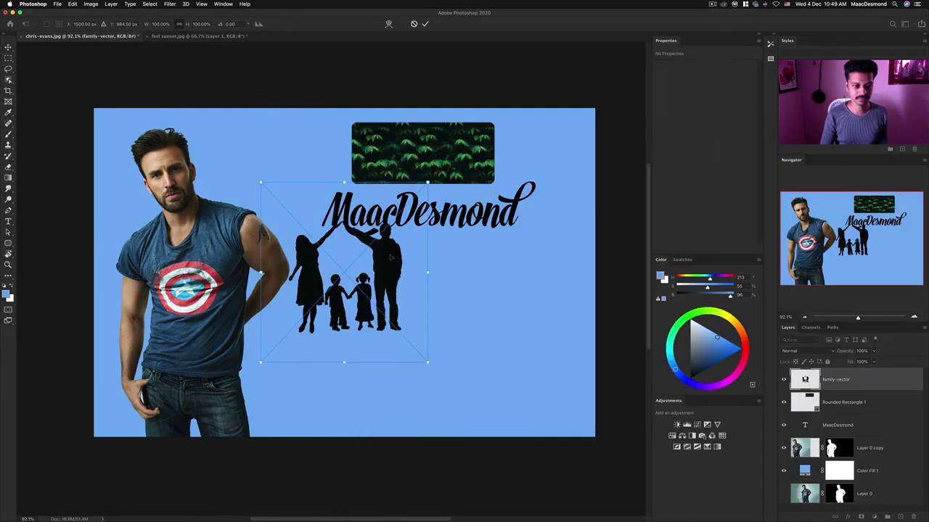
left_click_drag(391, 257, 439, 317)
key("Return")
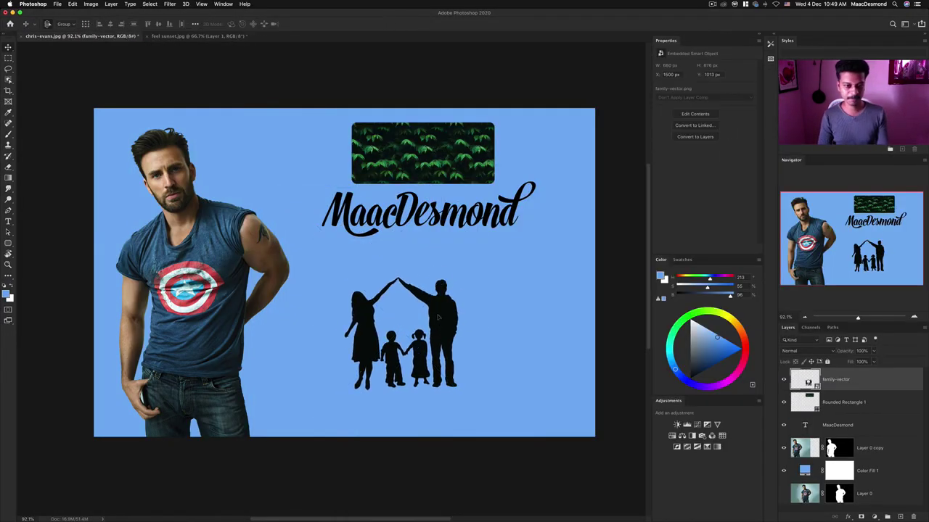
key("shift+Up")
key("shift+Up")
key("shift+Up")
key("shift+Up")
key("shift+Up")
key("shift+Up")
key("shift+Up")
key("shift+Left")
key("shift+Left")
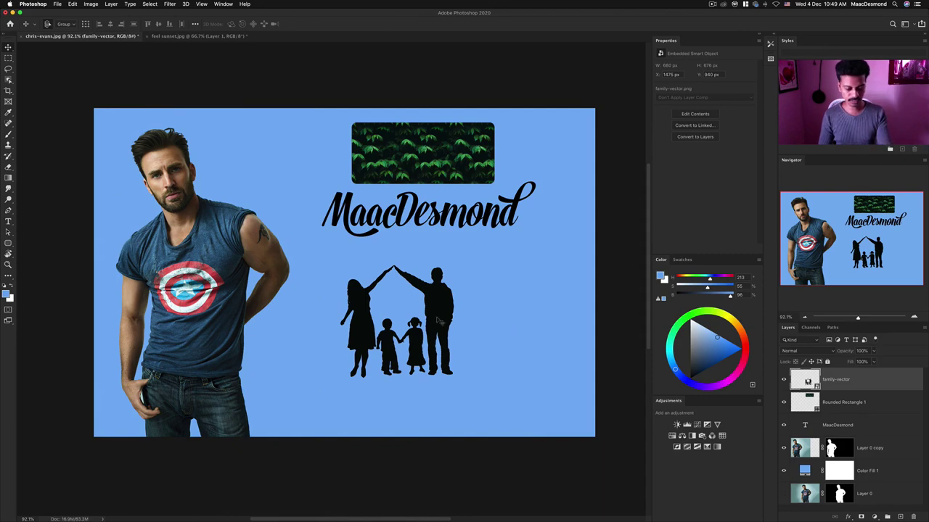
key("r")
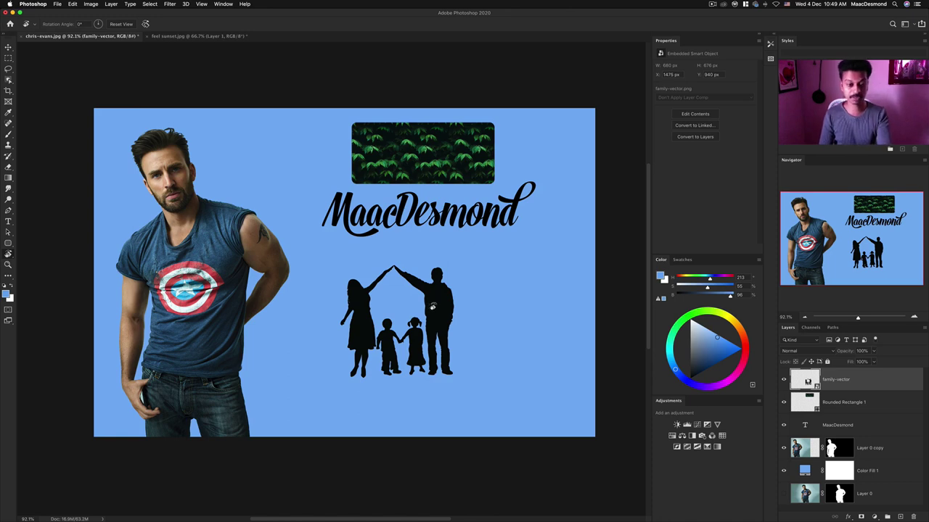
key("b")
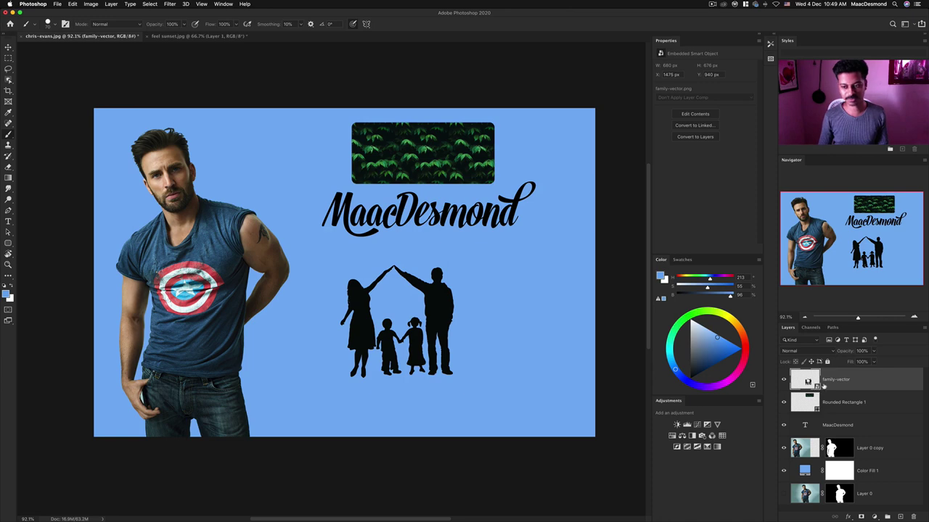
Step: Convert the family-vector smart object to a regular pixel layer, retaining its transforms
right_click(867, 382)
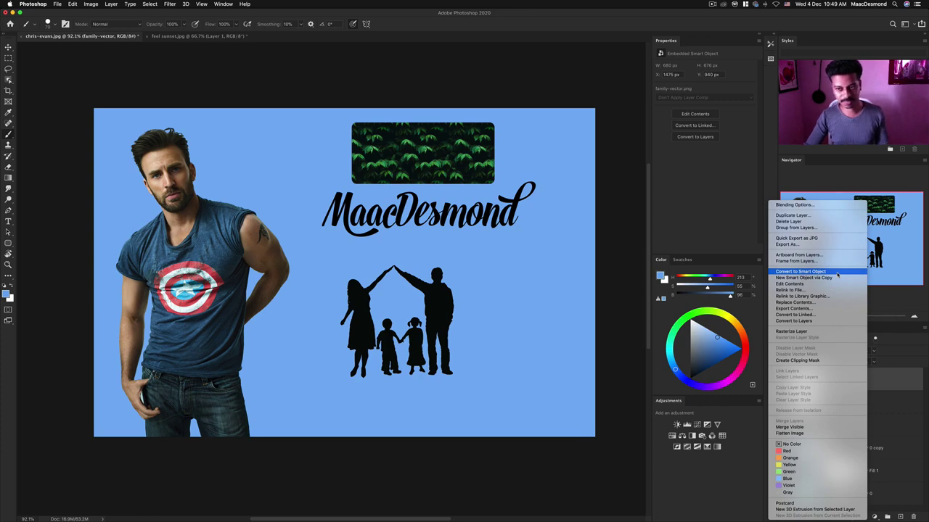
left_click(827, 321)
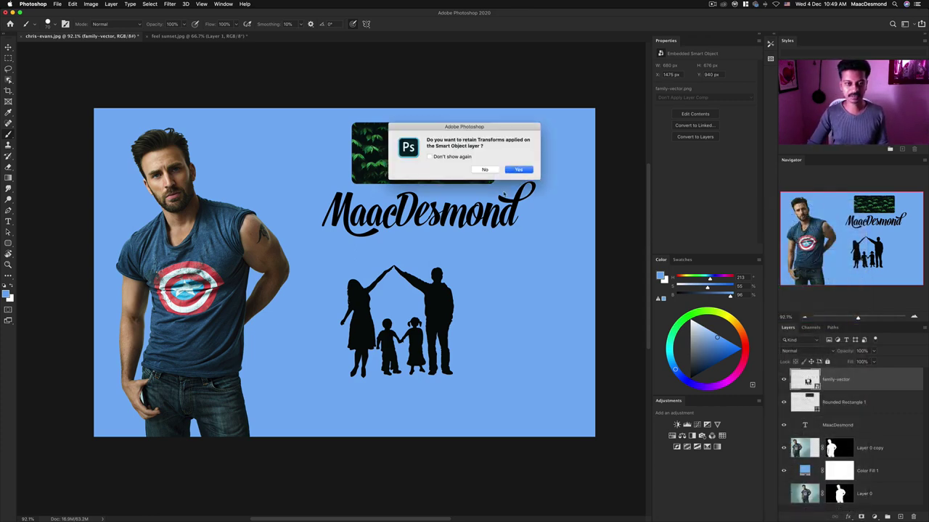
left_click(518, 171)
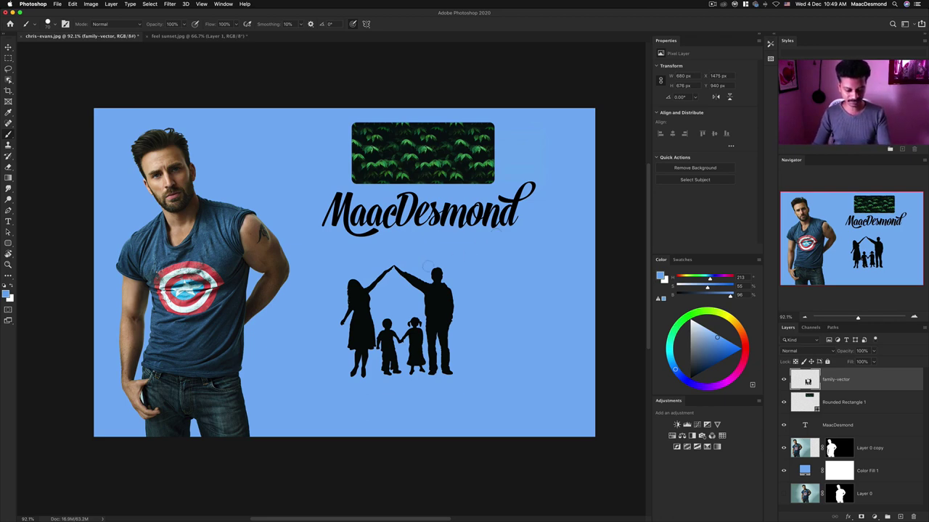
Step: Return to the Brush tool and angle its tip to 26°
key("r")
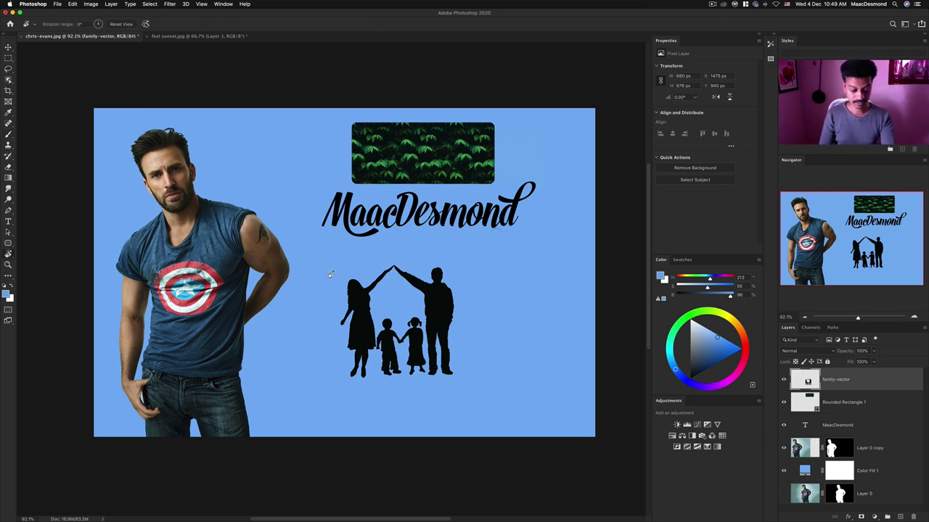
key("b")
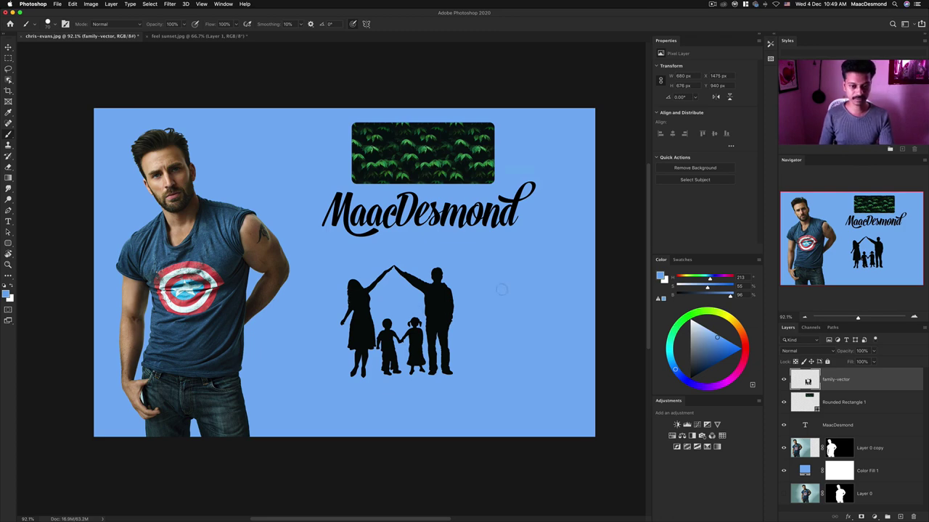
left_click(55, 26)
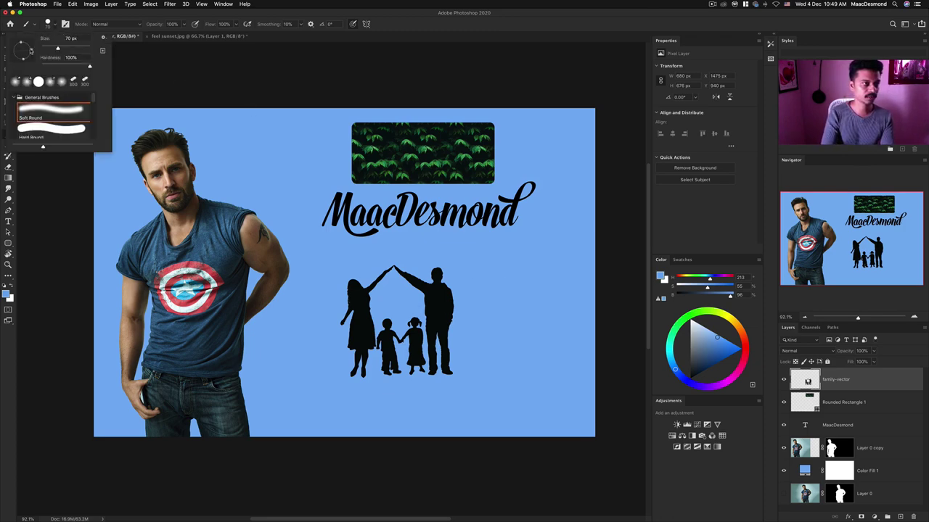
left_click_drag(29, 48, 26, 54)
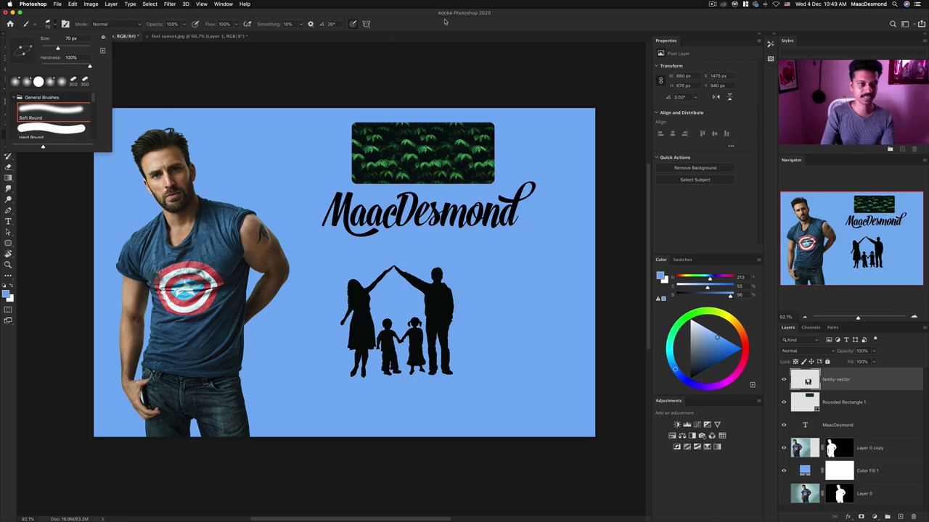
left_click(421, 90)
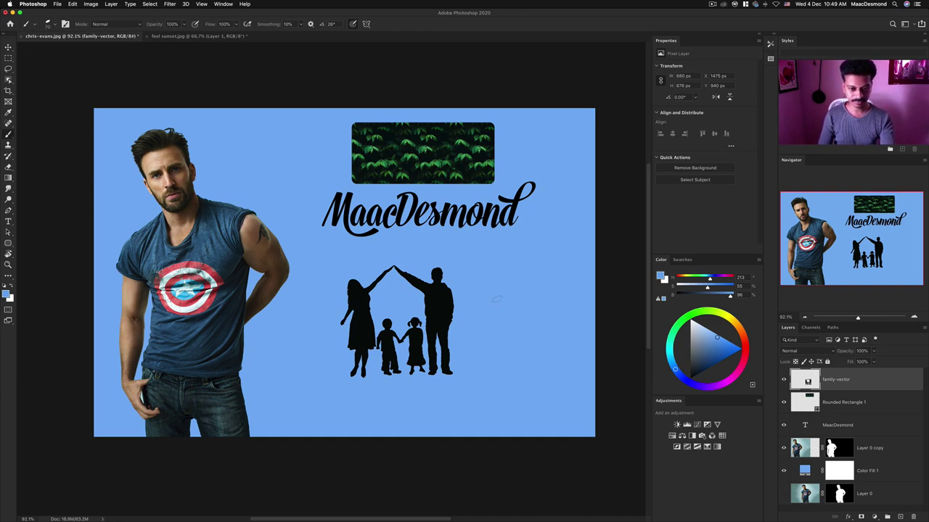
Step: Add a new layer above family-vector and paint two white test strokes on it
left_click(899, 517)
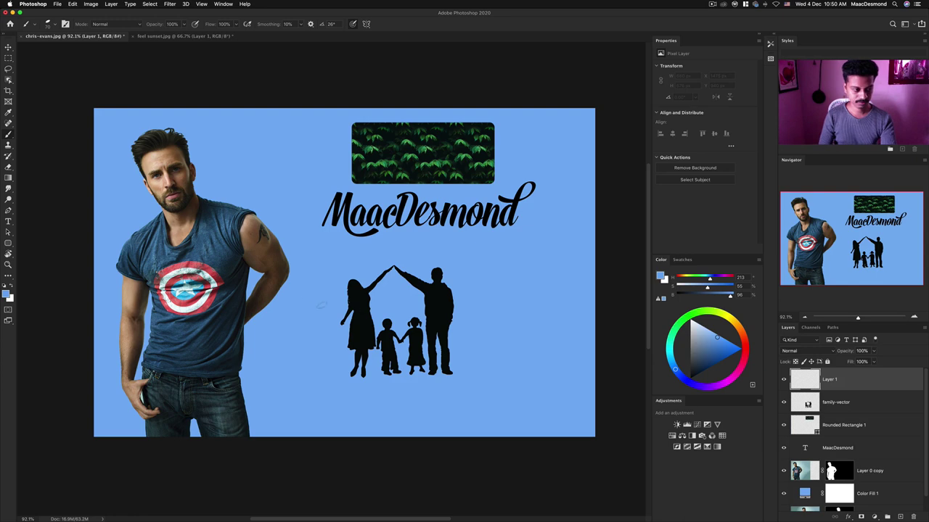
key("x")
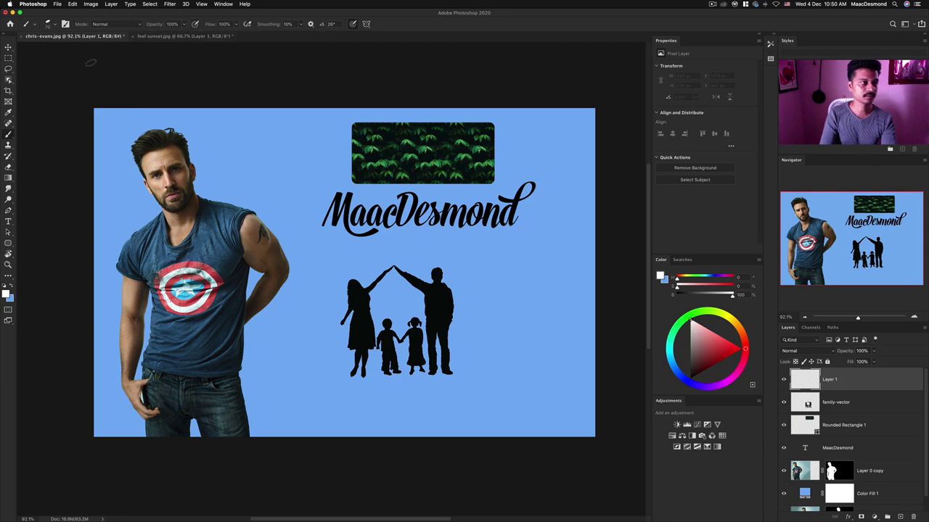
right_click(8, 134)
left_click(36, 137)
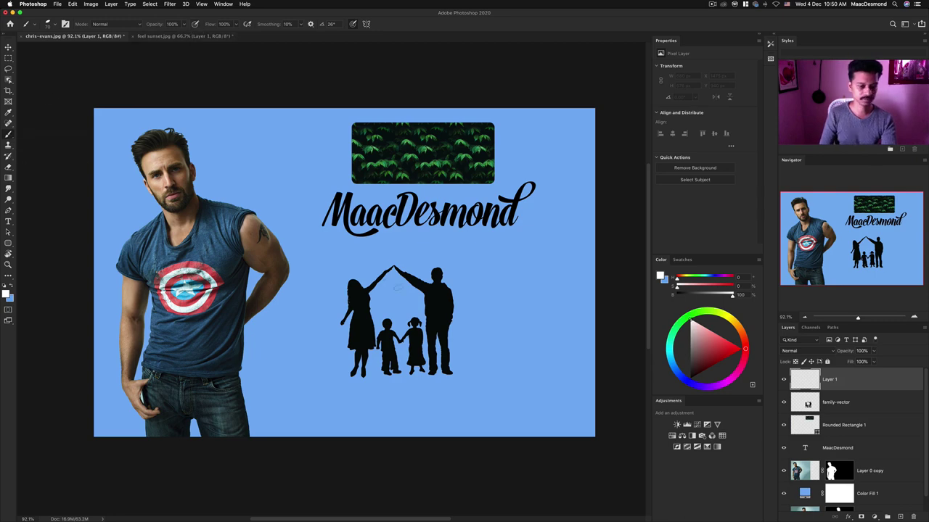
left_click_drag(500, 334, 497, 344)
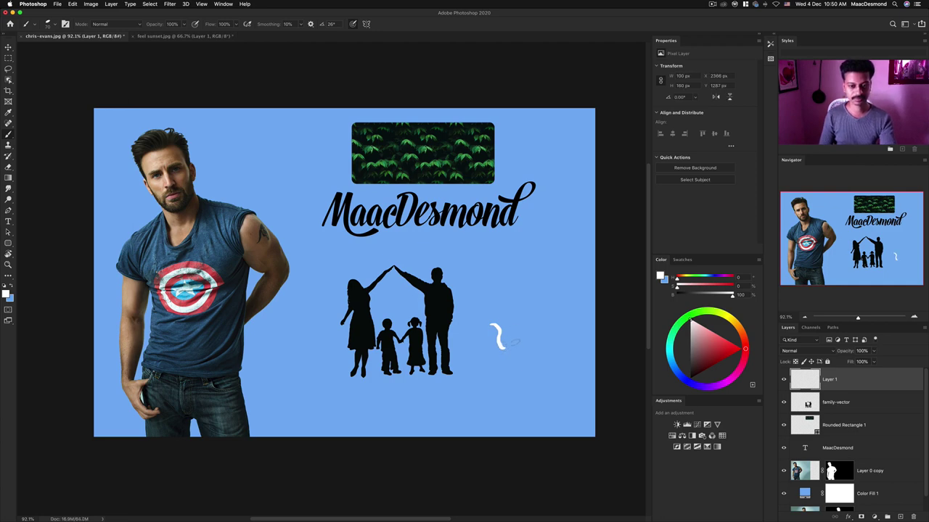
mouse_move(508, 311)
left_mouse_down()
mouse_move(519, 348)
mouse_move(537, 348)
mouse_move(548, 309)
mouse_move(528, 283)
mouse_move(517, 292)
left_mouse_up()
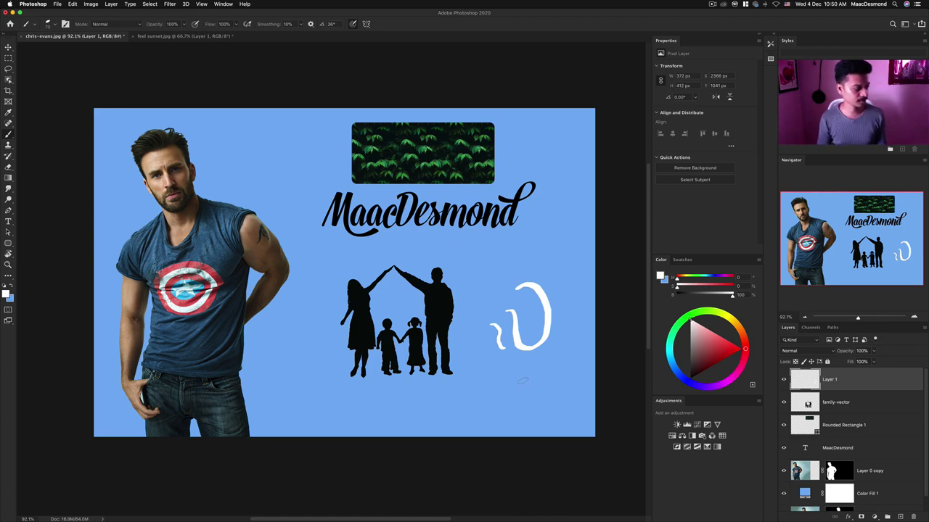
Step: Delete the white brush-stroke Layer 1 and move the family silhouette slightly right
key("v")
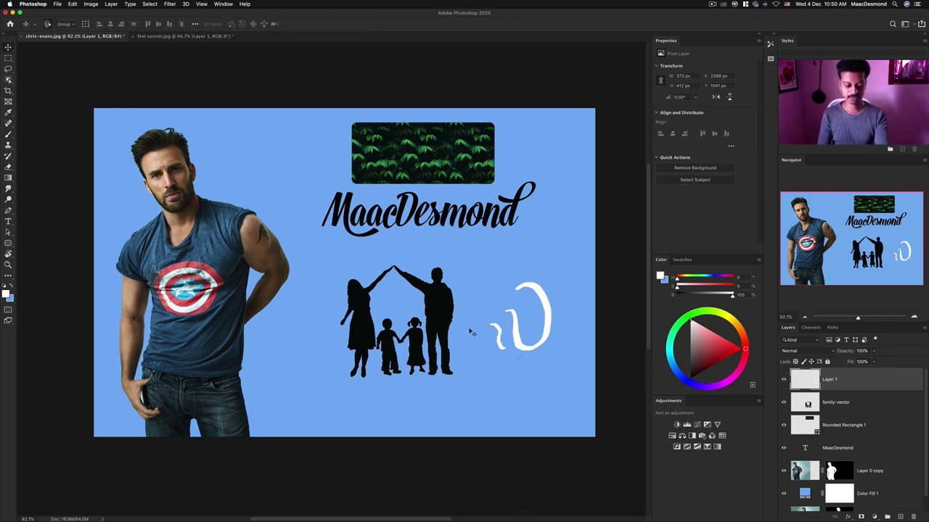
left_click_drag(444, 310, 439, 327)
left_click_drag(529, 359, 533, 363)
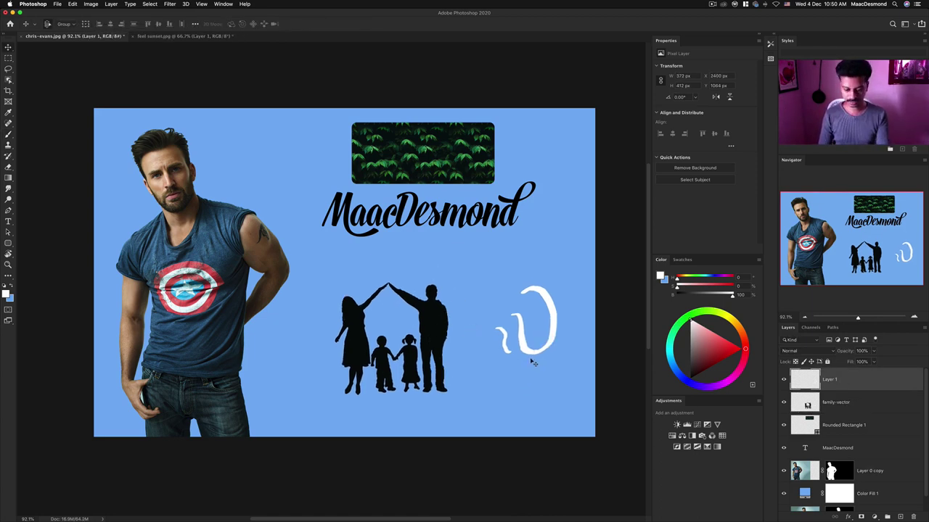
key("BackSpace")
left_click_drag(436, 348, 468, 338)
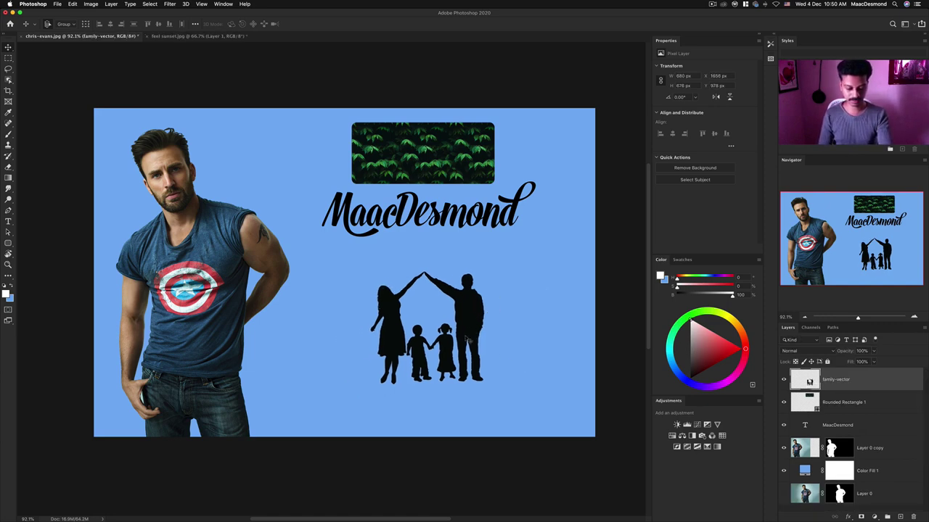
Step: Enlarge the family silhouette with Free Transform to about 848 × 818 px
key("super+t")
left_click_drag(485, 270, 501, 254)
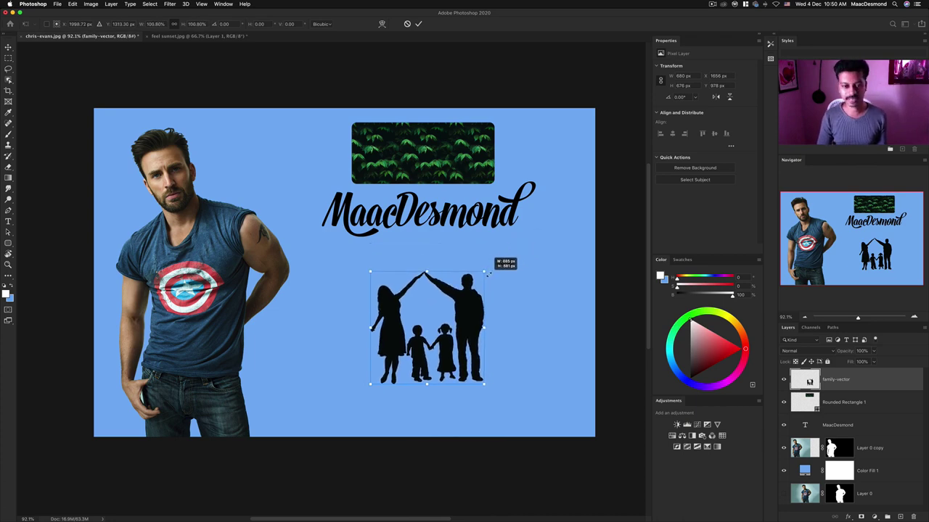
mouse_move(488, 275)
left_mouse_down()
mouse_move(506, 260)
mouse_move(473, 298)
mouse_move(504, 269)
mouse_move(494, 272)
mouse_move(535, 213)
mouse_move(489, 271)
mouse_move(528, 240)
mouse_move(486, 273)
mouse_move(523, 243)
mouse_move(525, 265)
mouse_move(480, 280)
mouse_move(511, 248)
mouse_move(461, 296)
mouse_move(519, 238)
mouse_move(498, 259)
left_mouse_up()
key("Return")
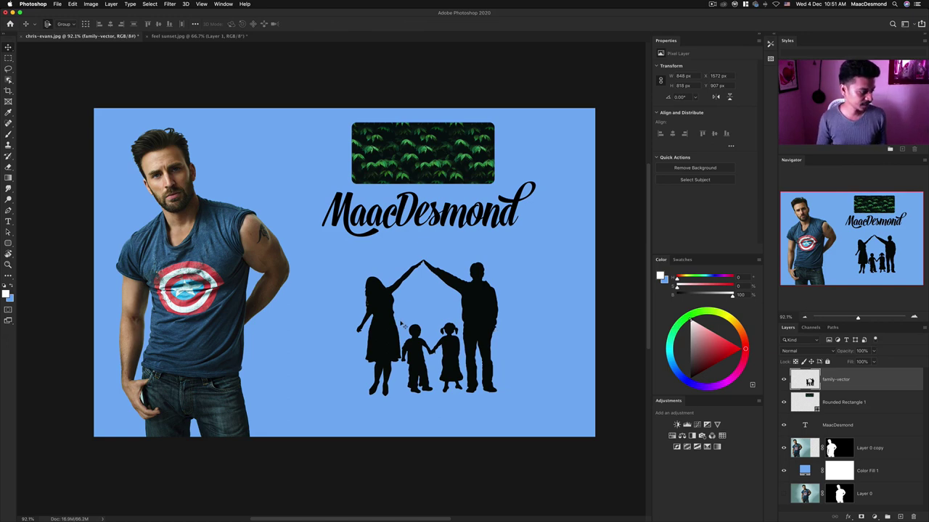
Step: Shift the silhouette slightly left and bring up its transform options again
left_click_drag(470, 310, 460, 320)
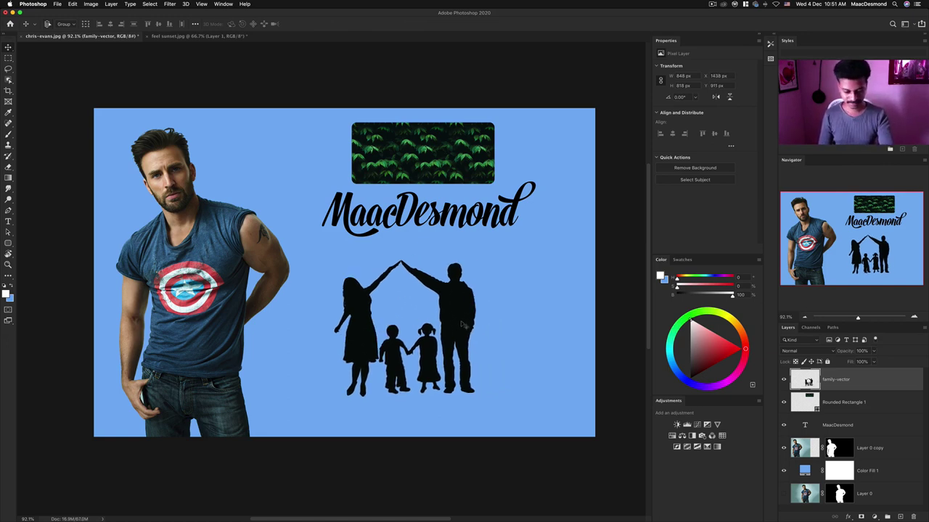
key("ctrl+t")
right_click(462, 317)
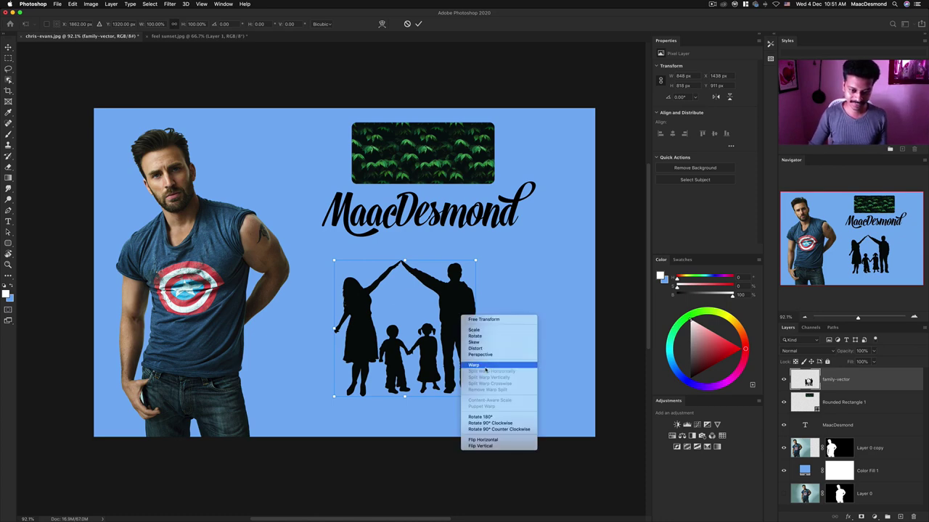
Step: Put the silhouette into Warp mode and add two crosswise splits to the grid
left_click(472, 364)
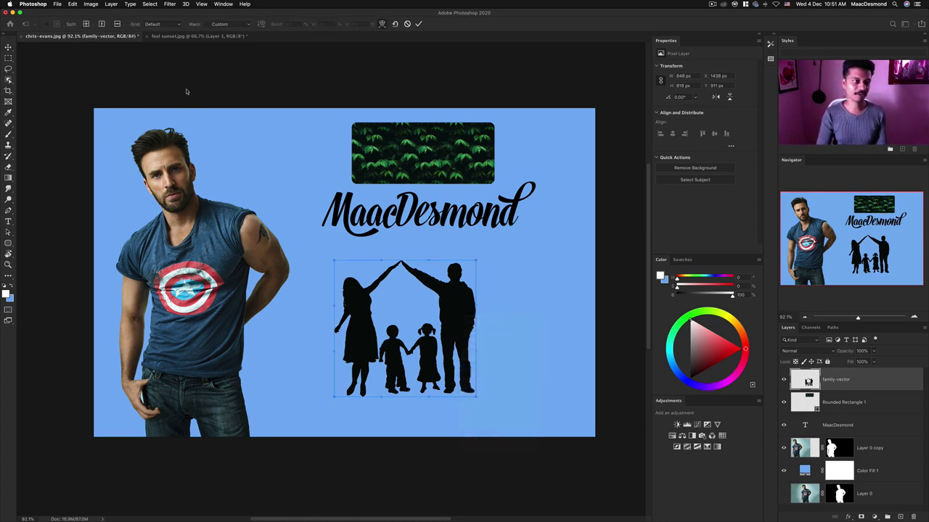
left_click(87, 25)
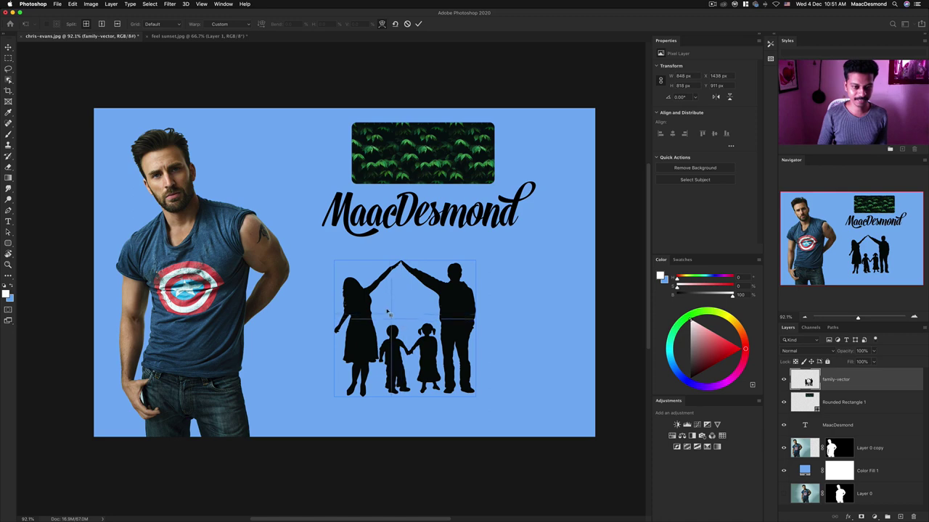
left_click(402, 273)
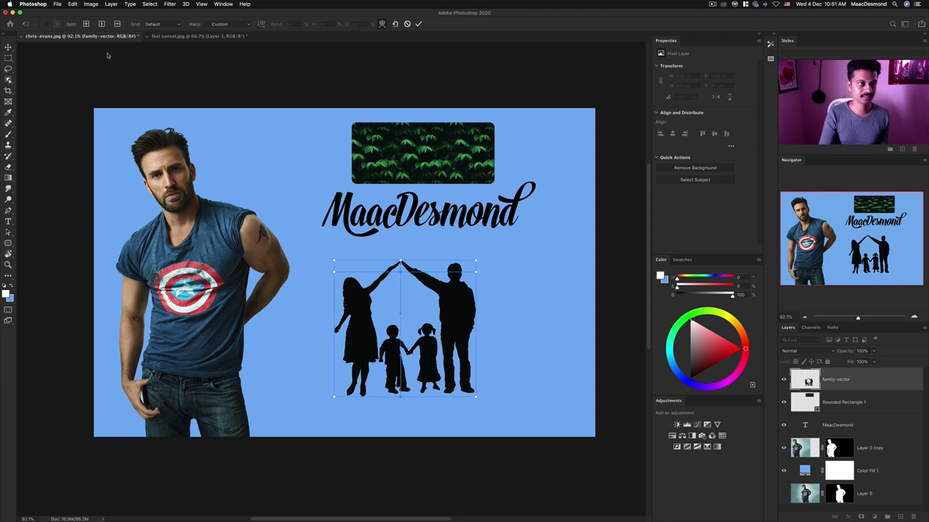
left_click(85, 24)
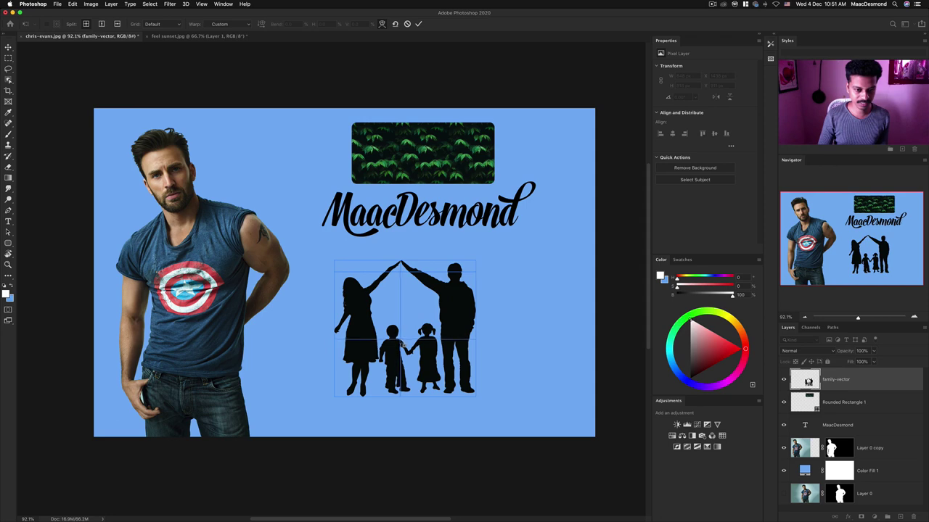
left_click(402, 340)
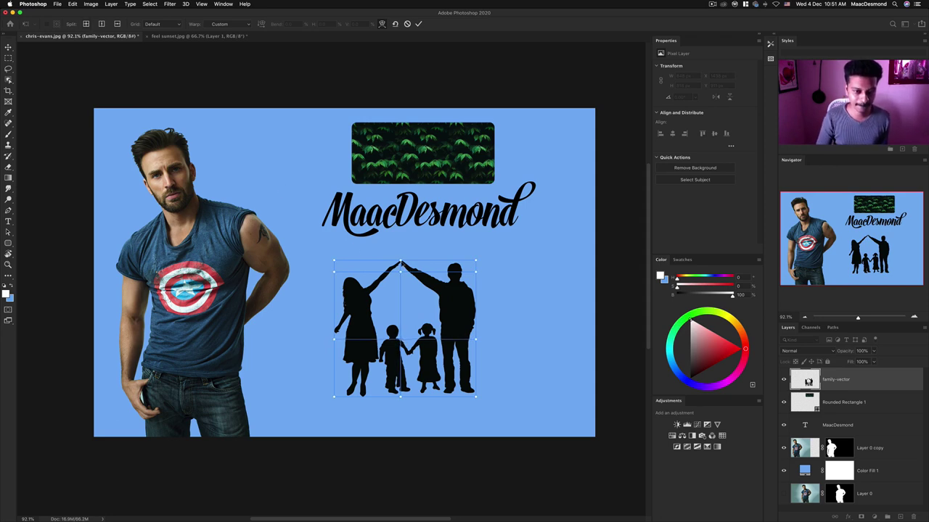
Step: Raise the joined hands into a taller peak, reshape the children, and apply the warp
mouse_move(400, 262)
left_mouse_down()
mouse_move(399, 251)
mouse_move(393, 275)
mouse_move(394, 252)
left_mouse_up()
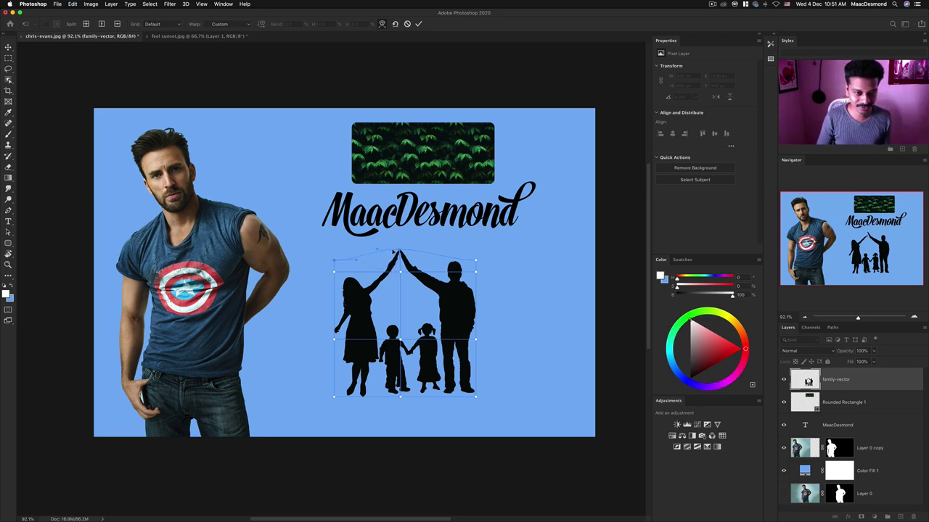
left_click_drag(401, 339, 427, 343)
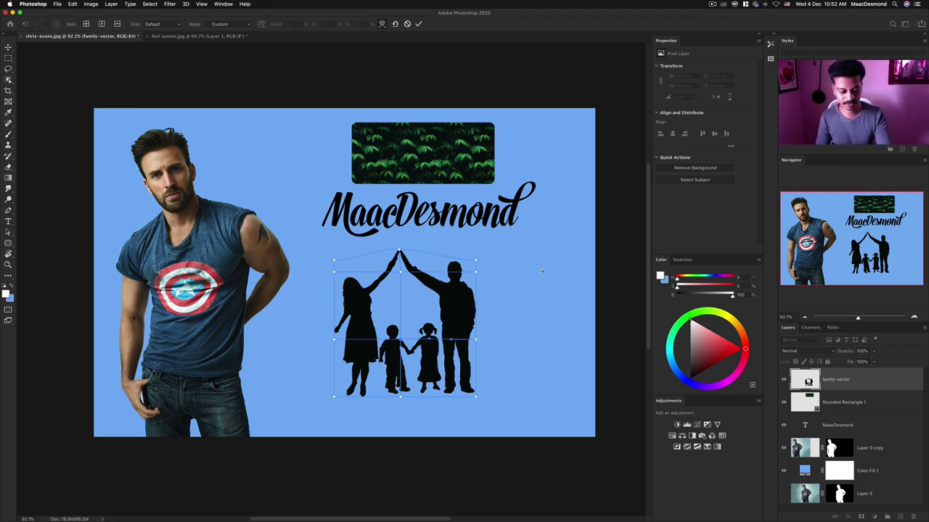
key("Return")
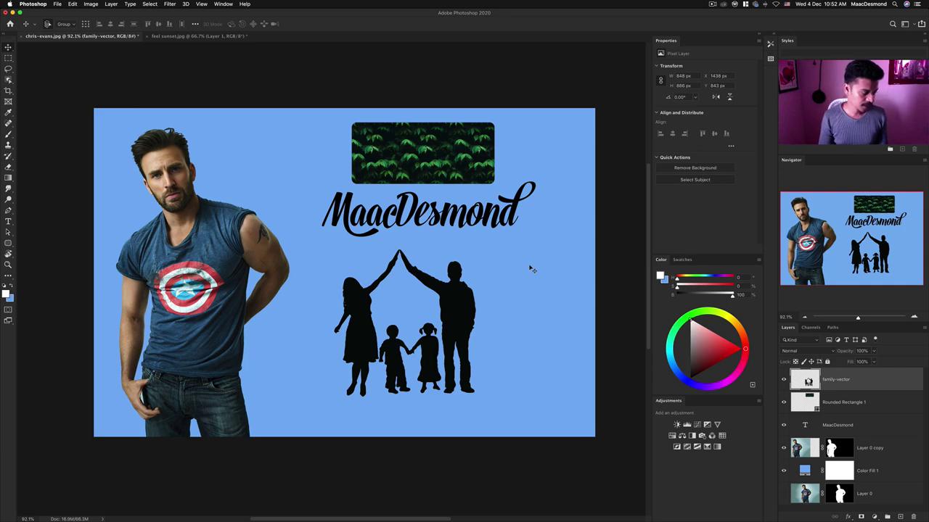
Step: Crop chris-evans.jpg to a 4 : 5 (8 : 10) portrait framed around the man
key("c")
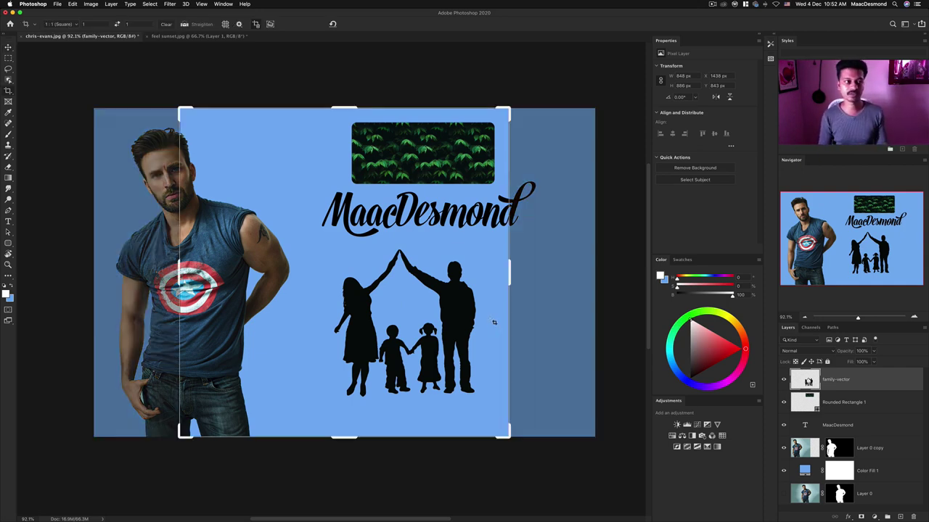
left_click(57, 24)
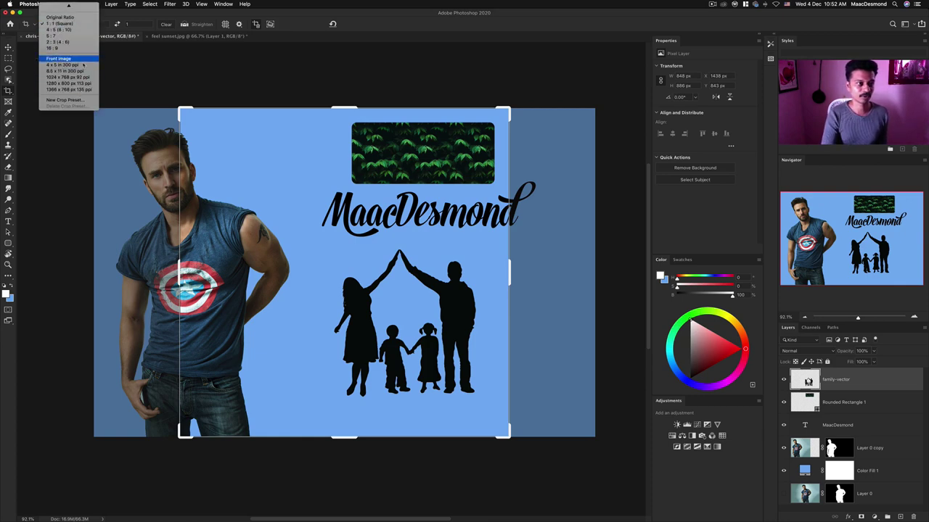
left_click(59, 29)
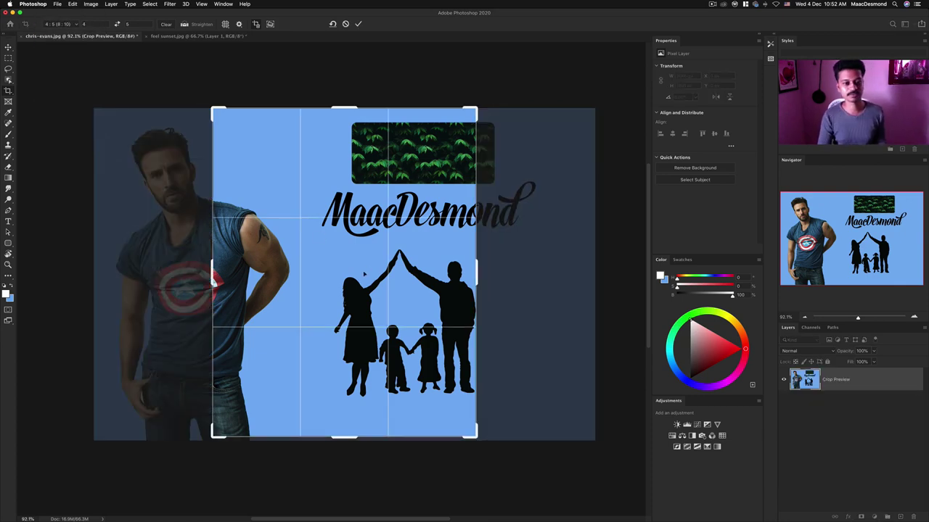
left_click_drag(383, 286, 463, 272)
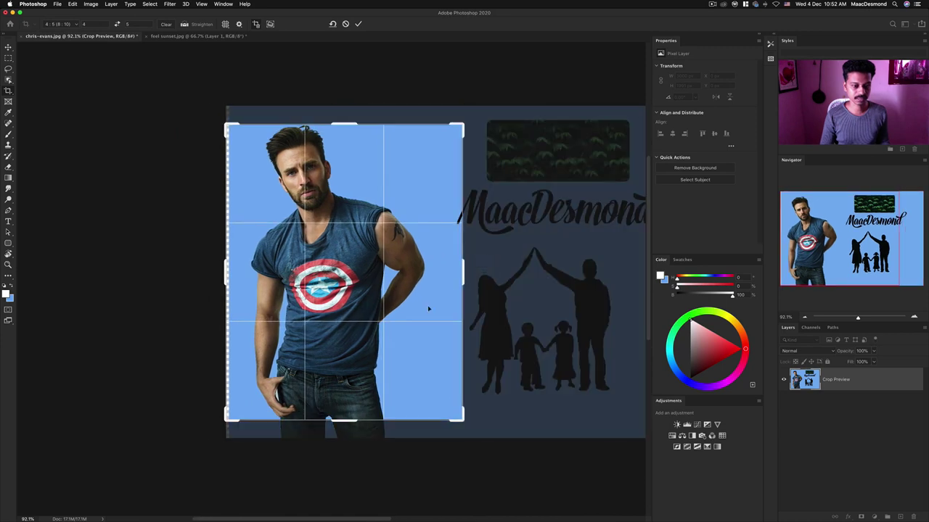
left_click_drag(353, 419, 355, 435)
key("Return")
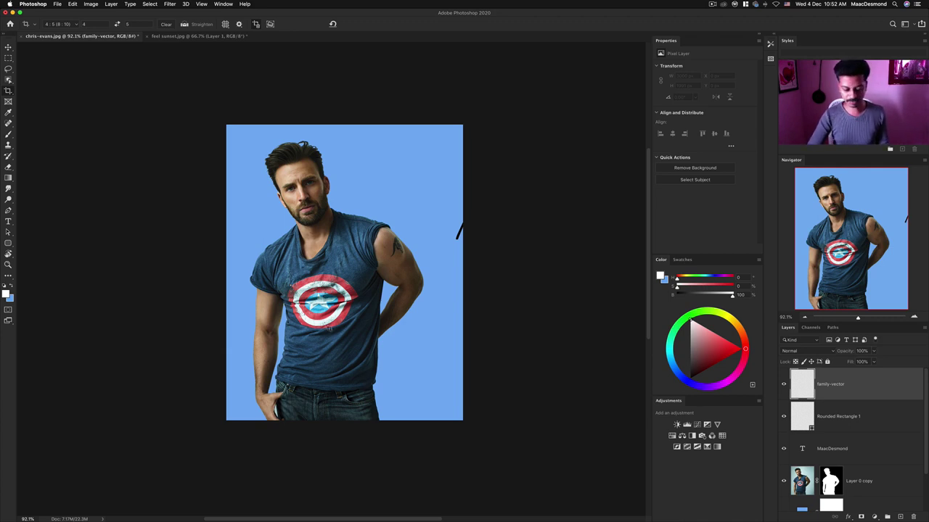
key("v")
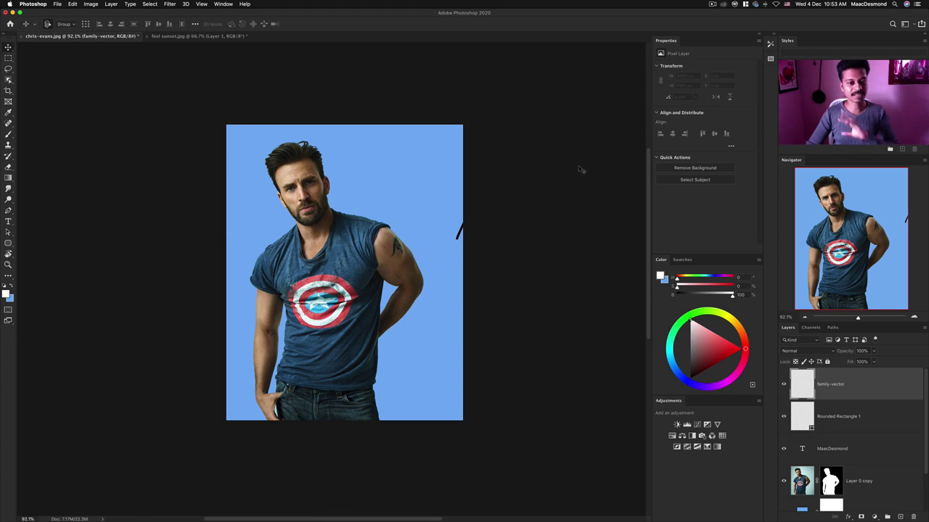
Step: Stop the ScreenFlow recording from its menu-bar icon
left_click(712, 5)
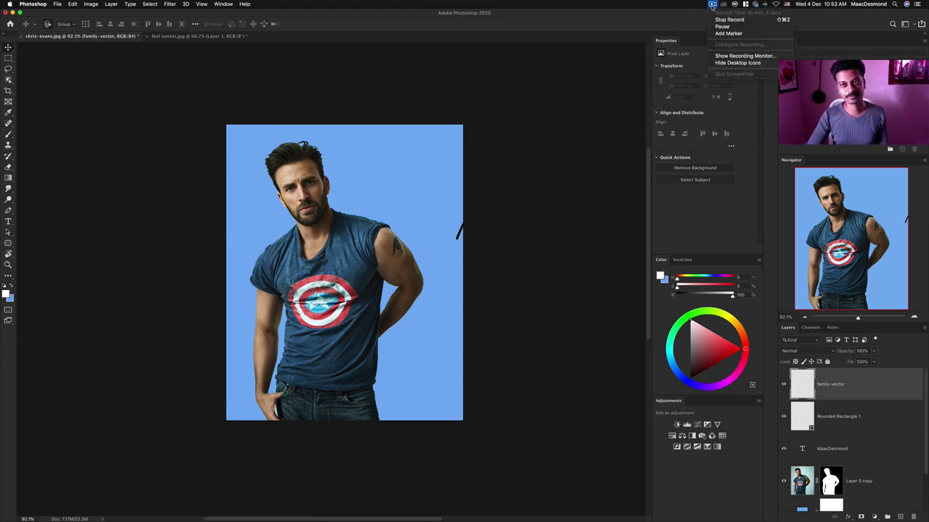
left_click(733, 16)
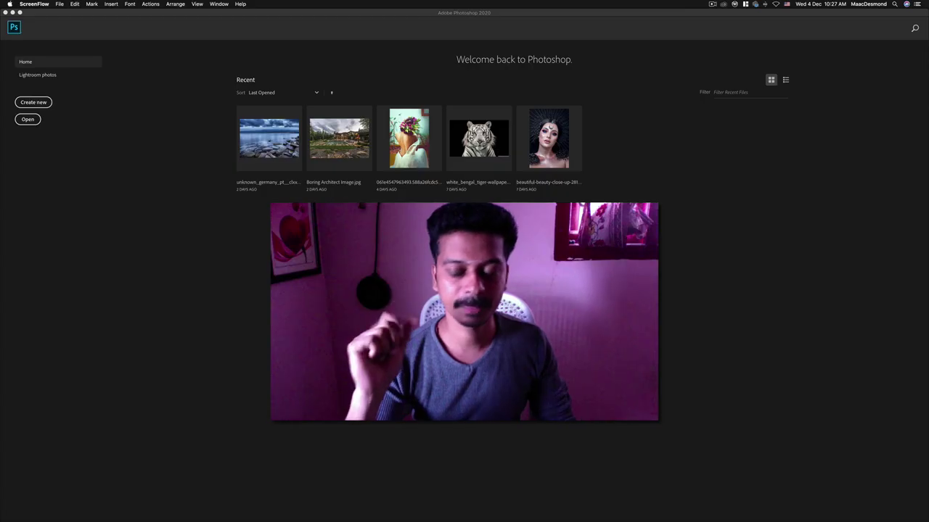